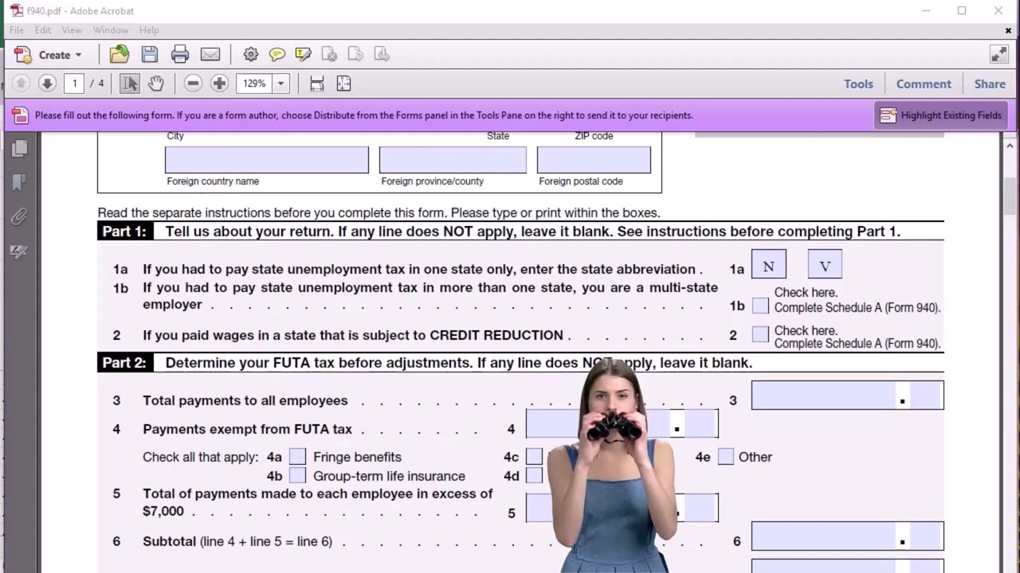
Review Parts 1 and 2 of Form 940, then switch to Excel and return to the start of the payroll register
scroll(978, 497, "down", 1)
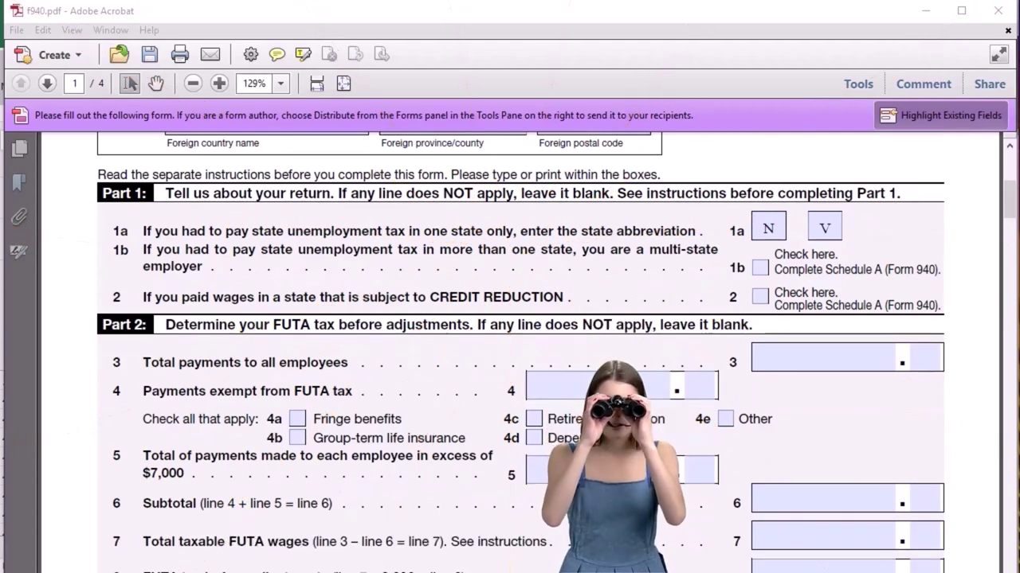
scroll(556, 352, "down", 1)
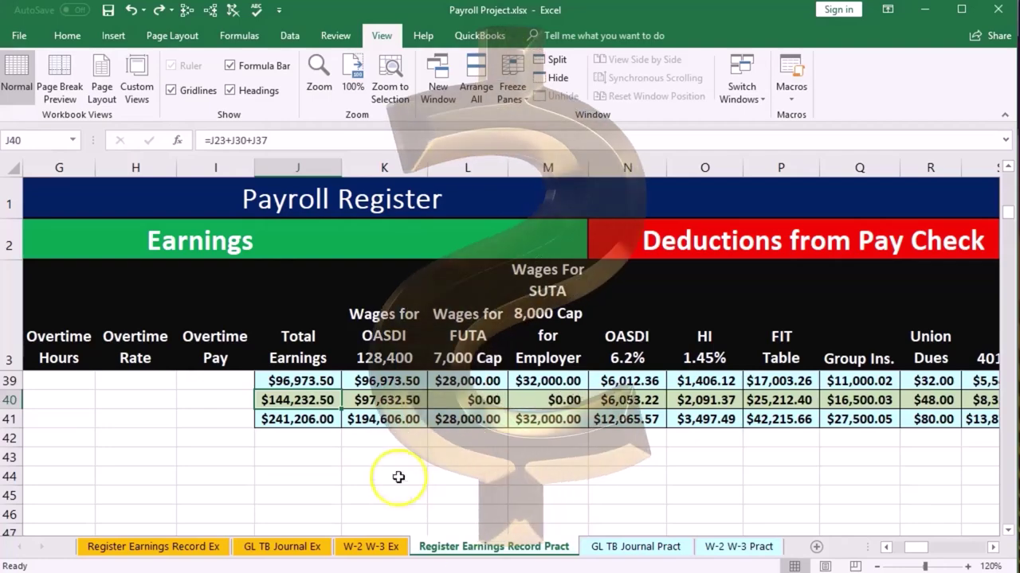
left_click(377, 463)
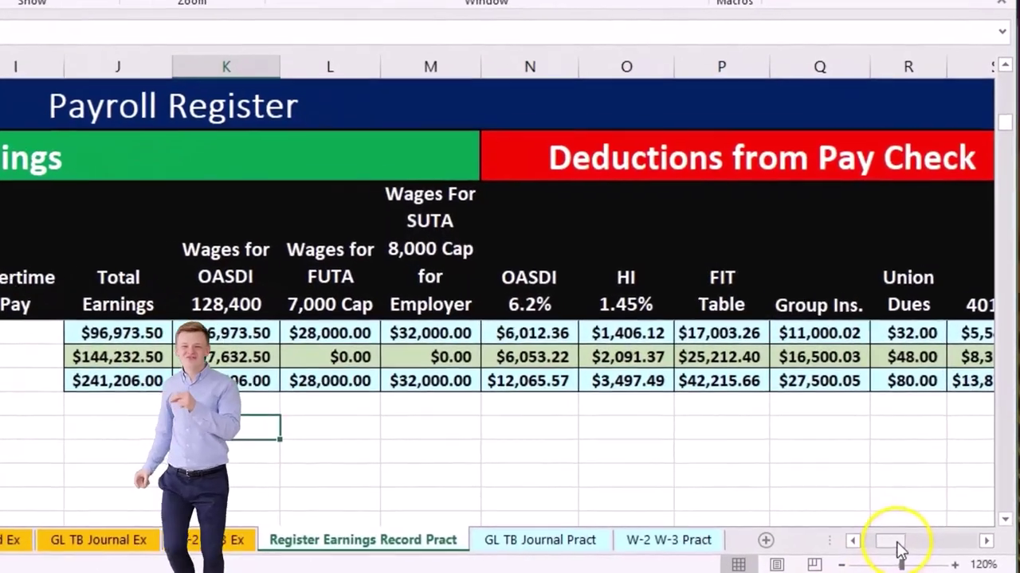
left_click_drag(908, 546, 838, 541)
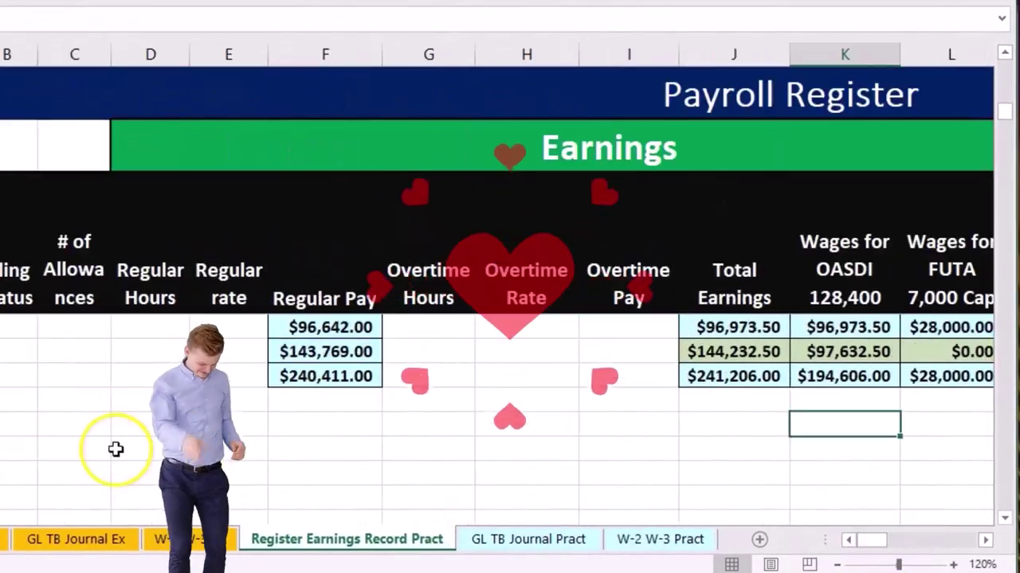
scroll(132, 452, "up", 12)
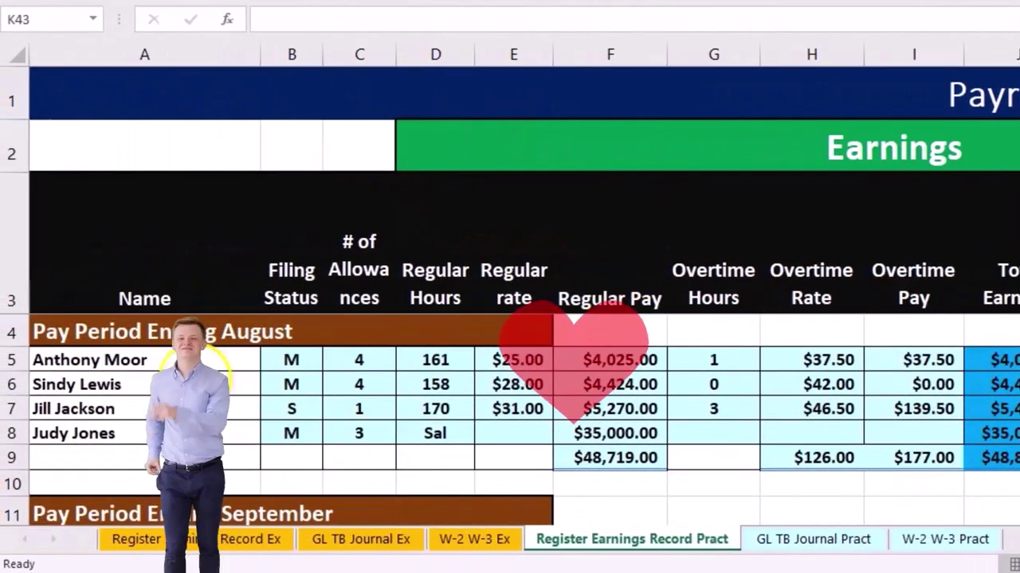
Unfreeze the payroll register's panes and freeze them again above row 4 so header rows 1 to 3 stay fixed
left_click(138, 333)
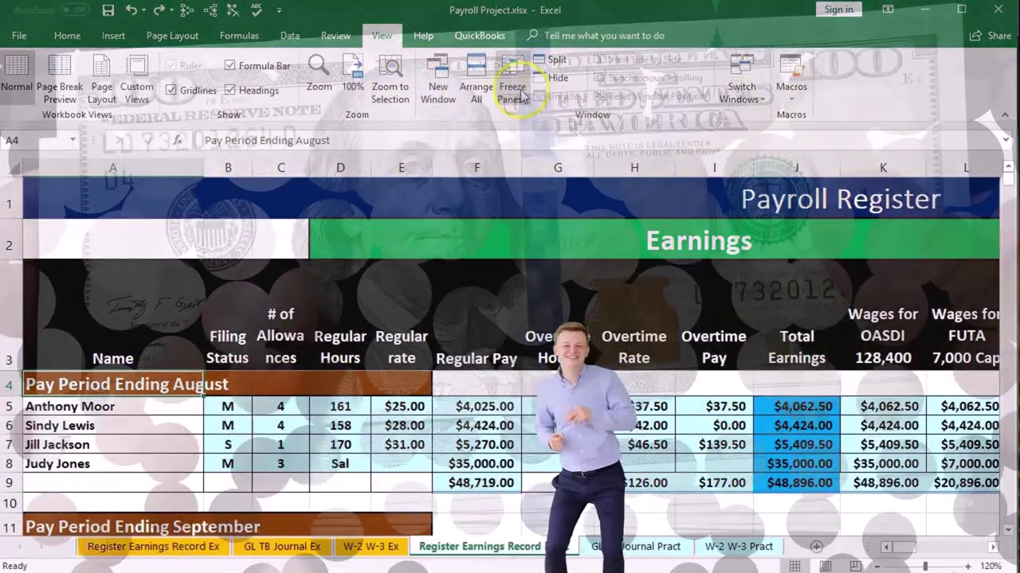
left_click(518, 92)
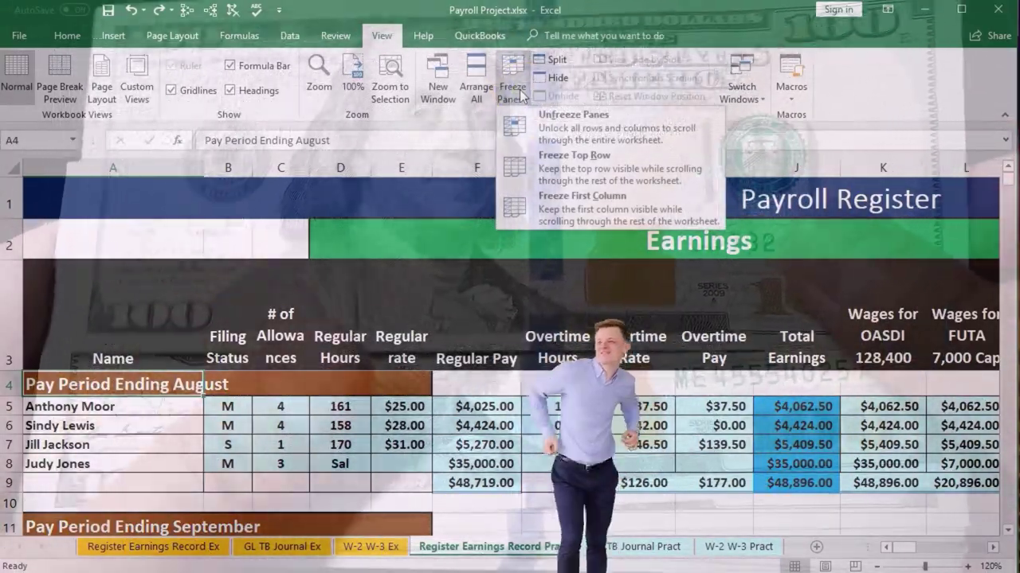
left_click(572, 120)
Examine the Total Earnings figures for Q3, Q4 and the whole year in cells J39 to J41
scroll(465, 370, "down", 7)
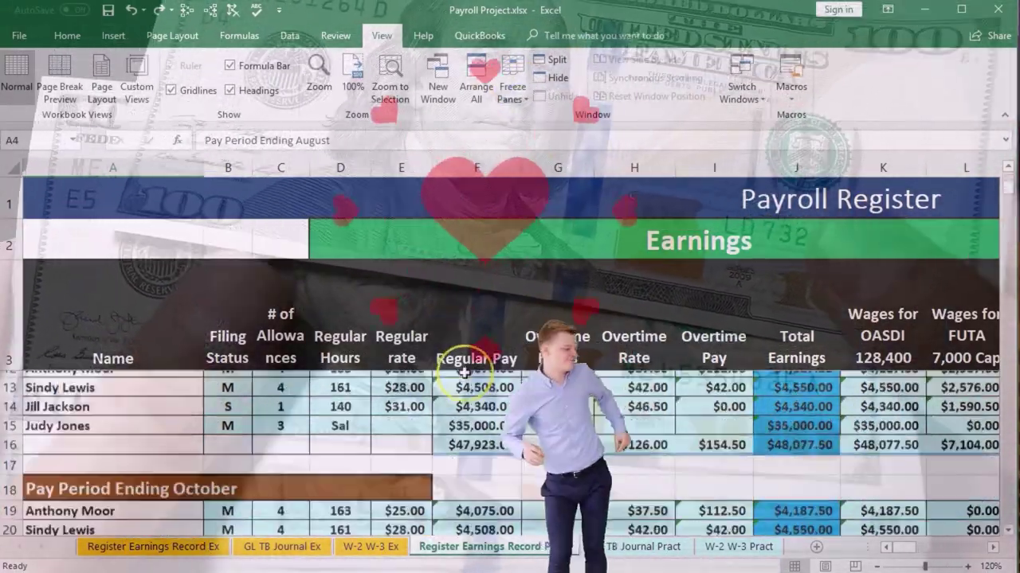
scroll(464, 373, "down", 3)
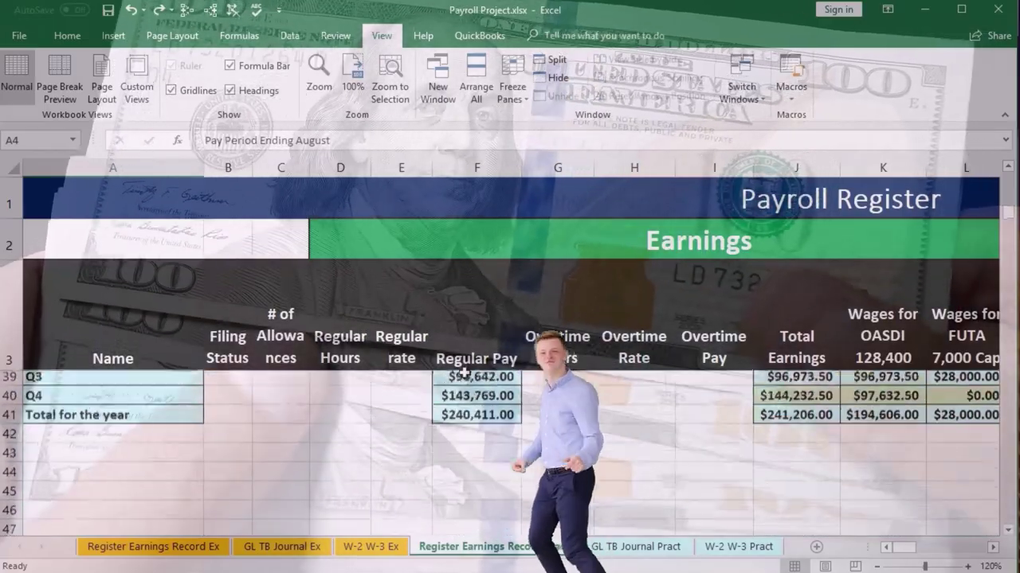
scroll(470, 334, "up", 1)
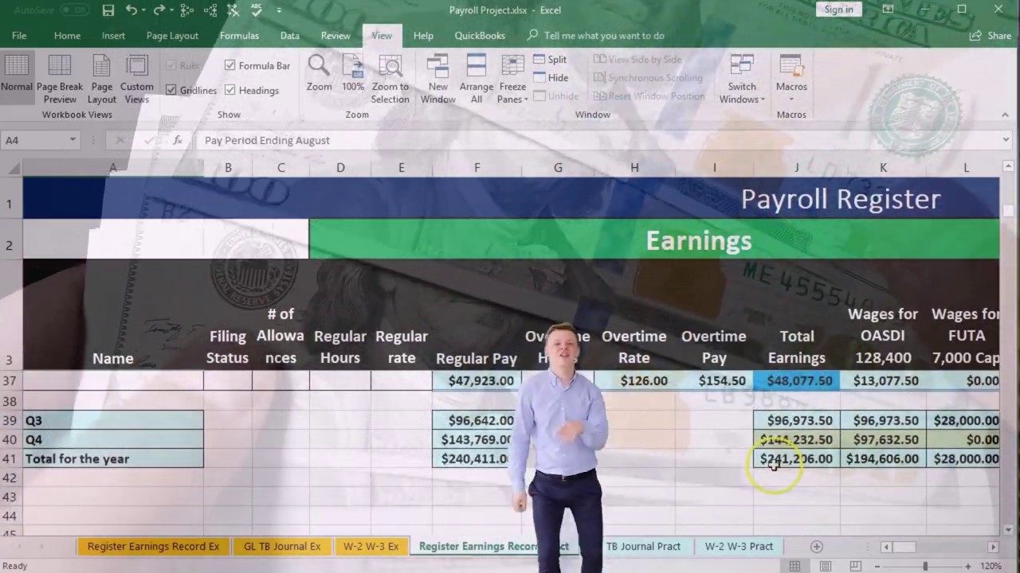
left_click(771, 462)
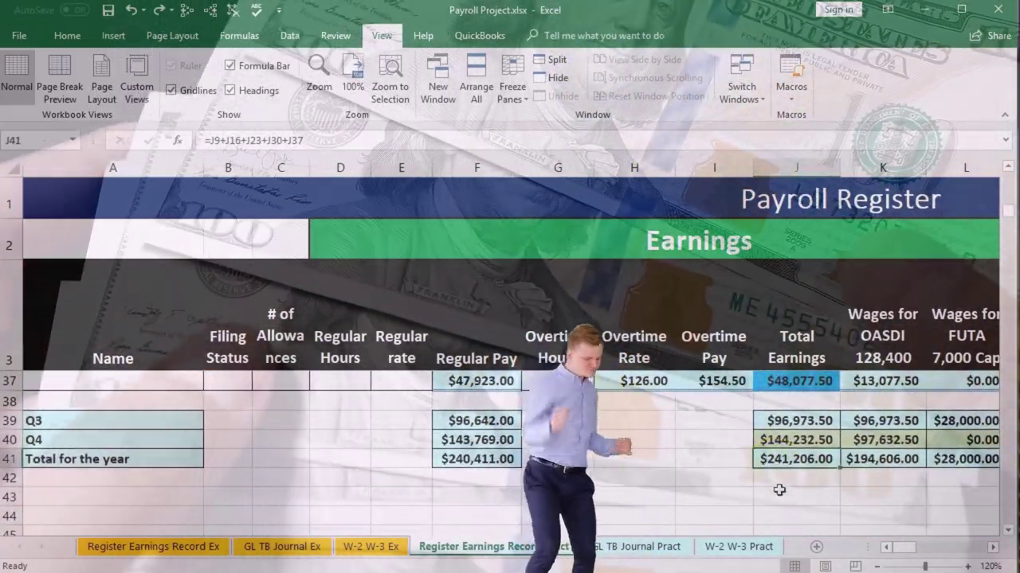
left_click(794, 420)
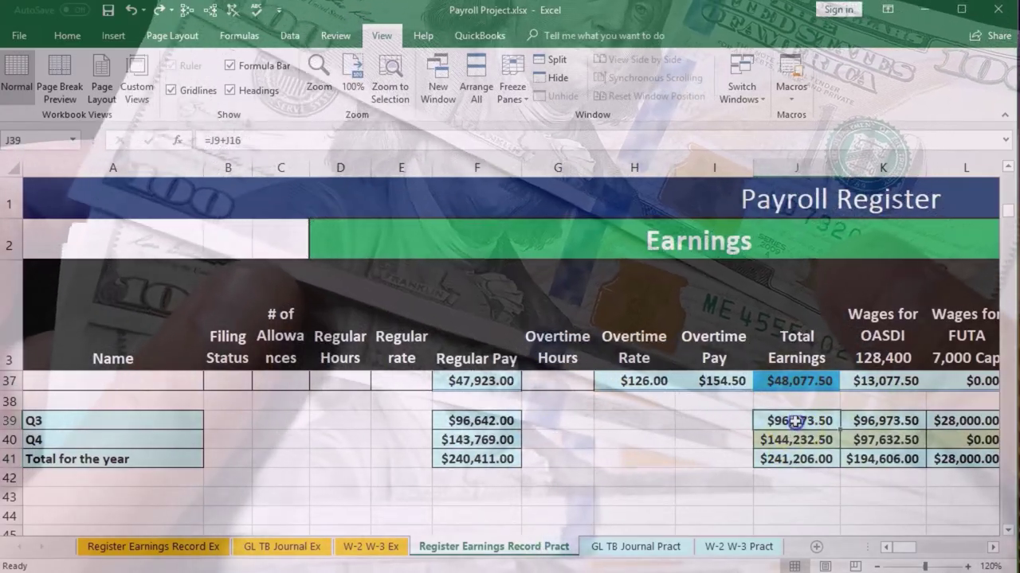
left_click_drag(794, 421, 795, 440)
left_click(795, 458)
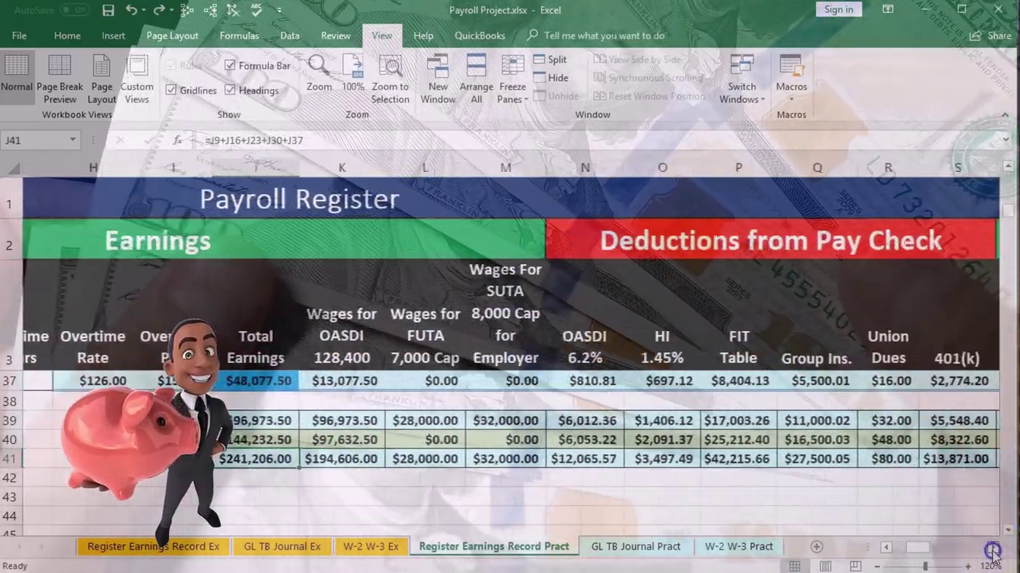
Fill the Q4 totals row from J40 to X40 with light blue from the standard colours
left_click(994, 549)
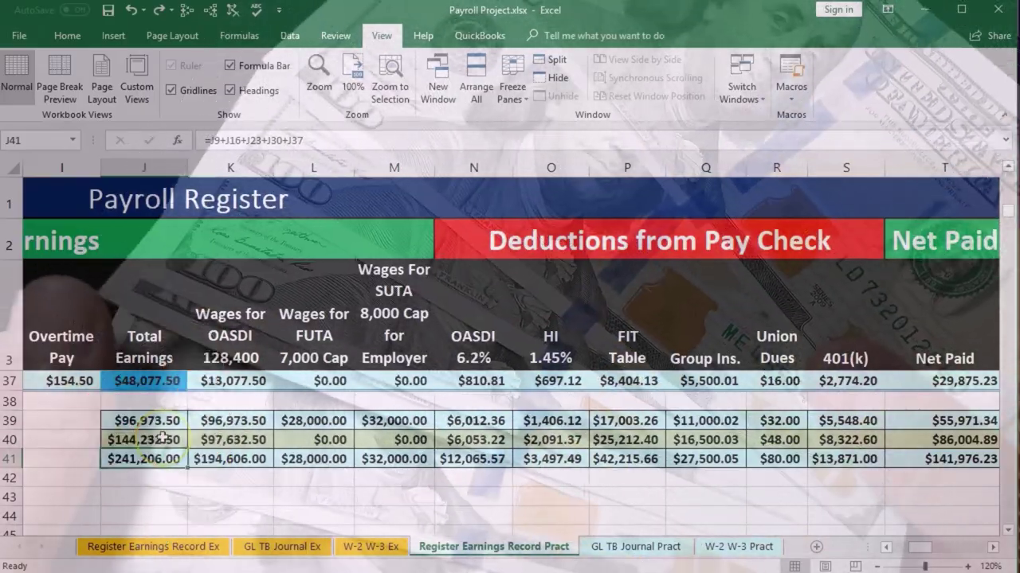
left_click(163, 440)
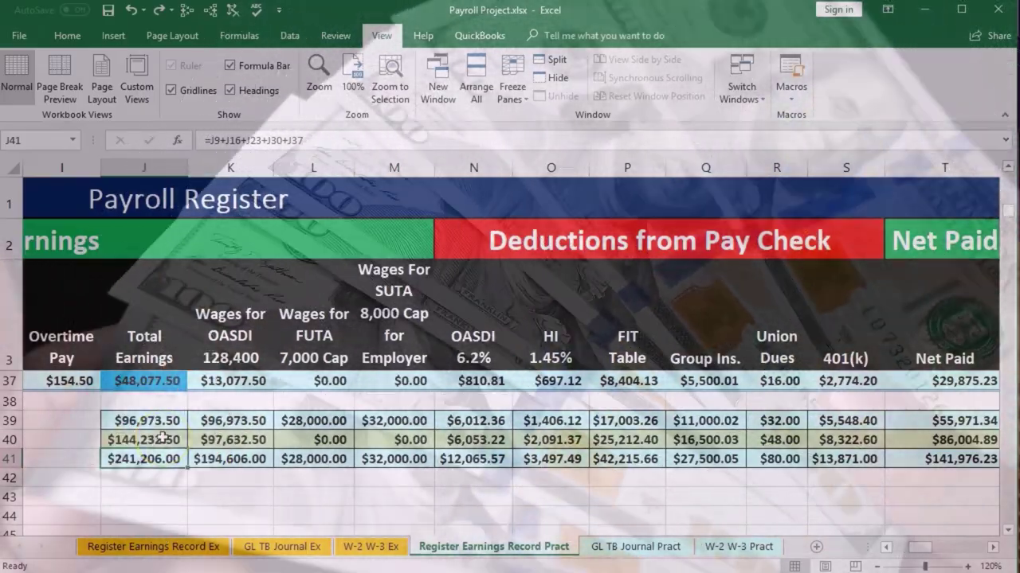
left_click_drag(162, 440, 913, 439)
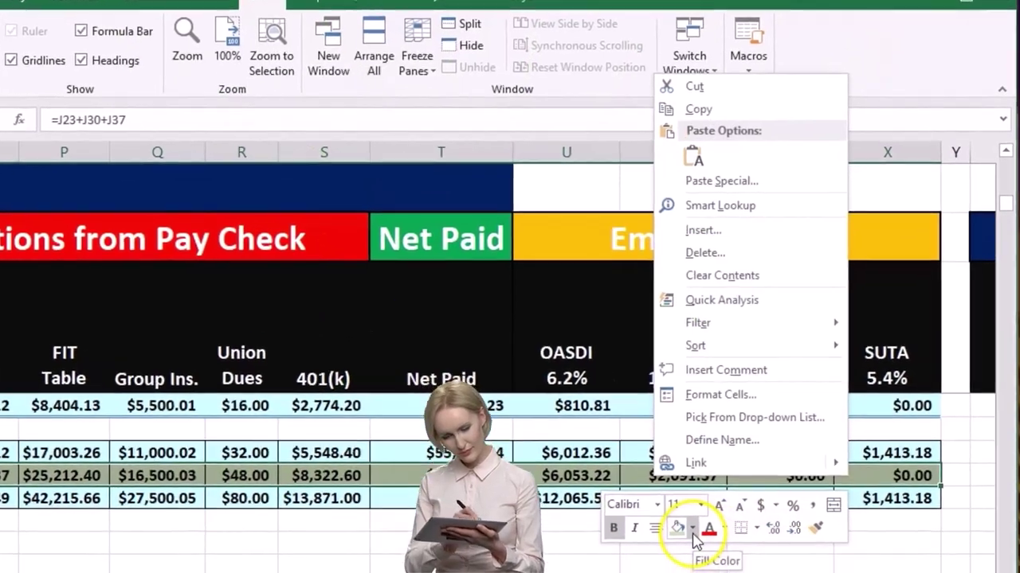
left_click(704, 555)
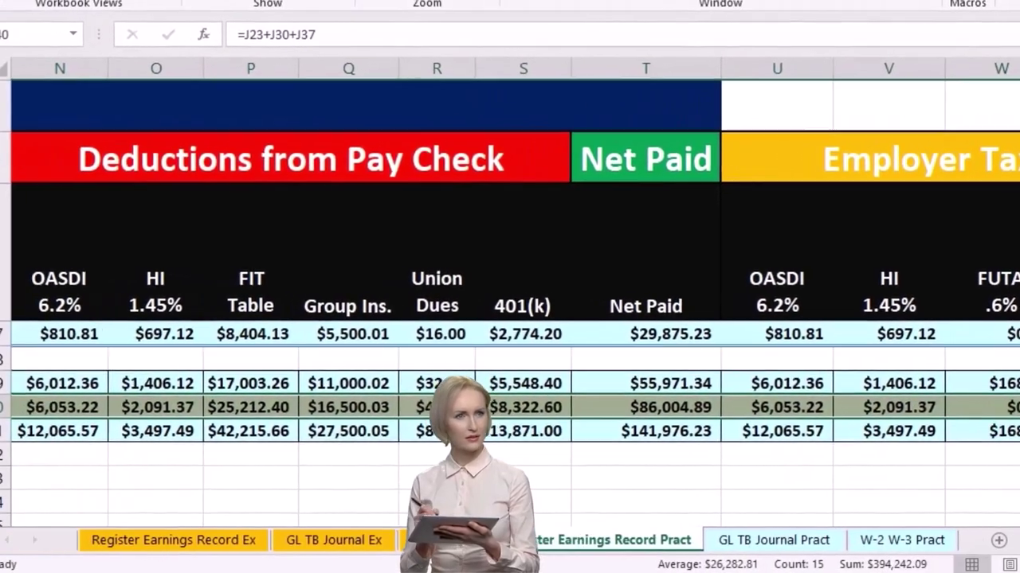
left_click(685, 569)
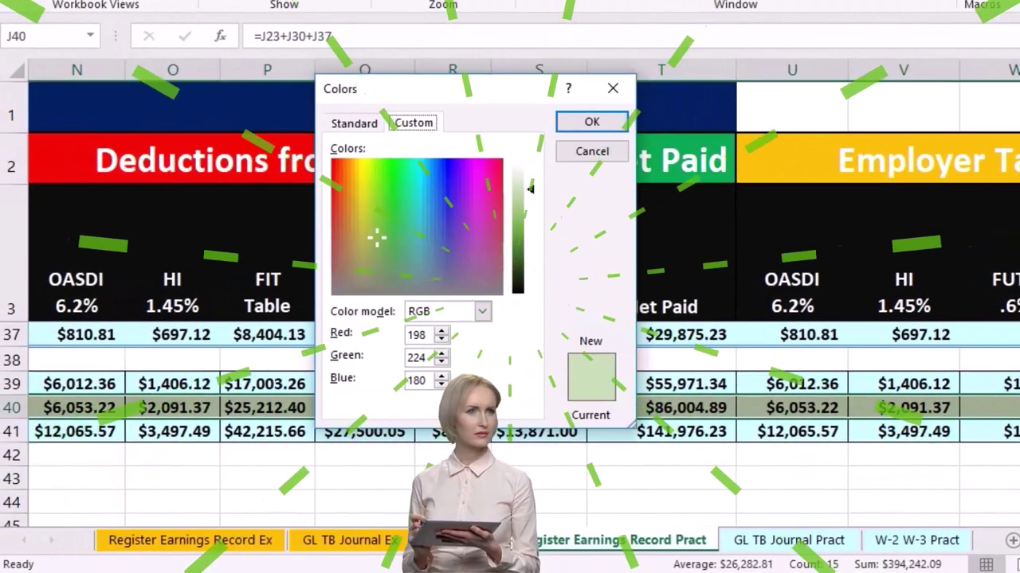
left_click(353, 123)
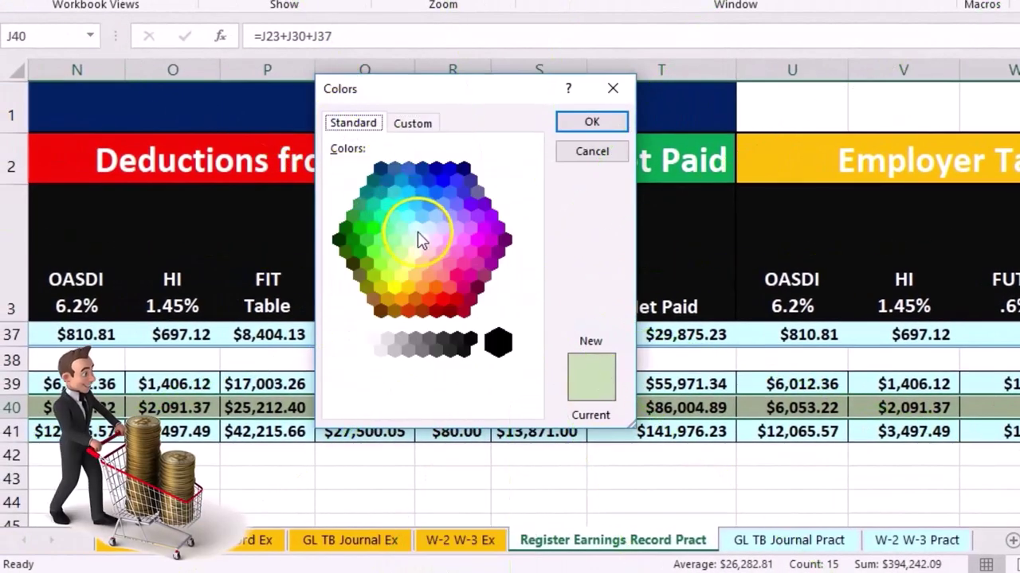
left_click(591, 122)
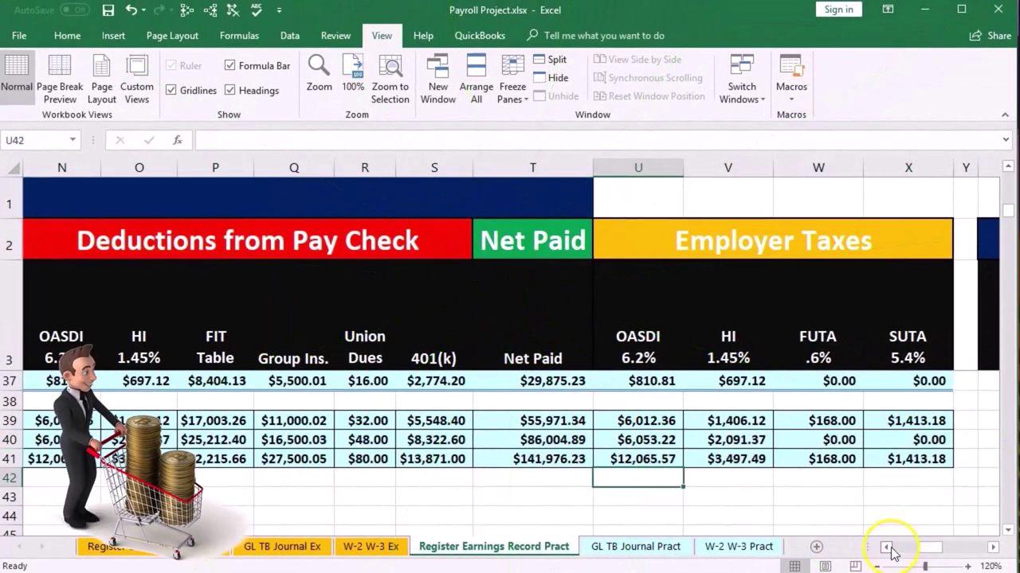
Highlight the yearly totals row from J41 to X41 with a light green fill
left_click(886, 547)
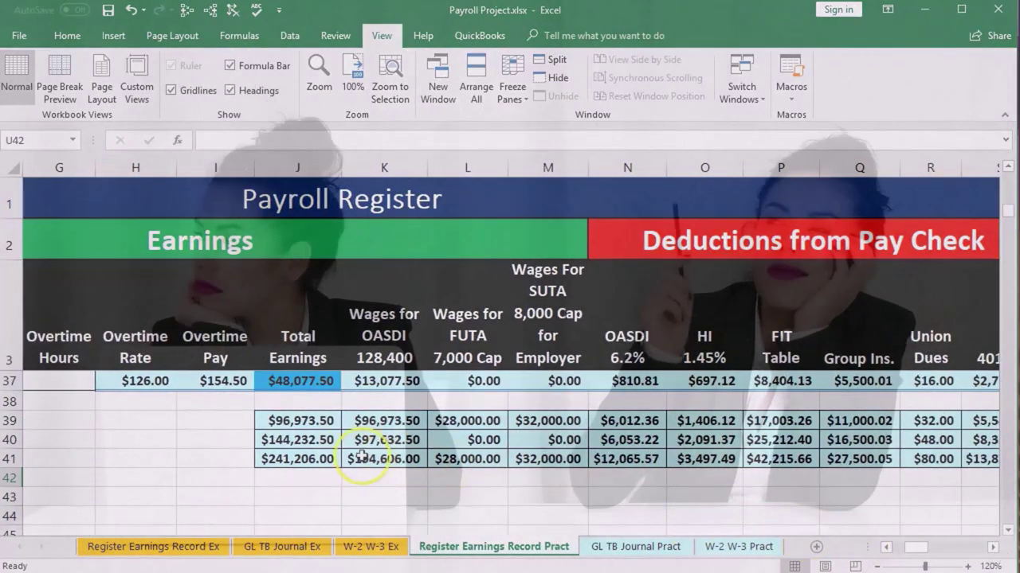
left_click(322, 459)
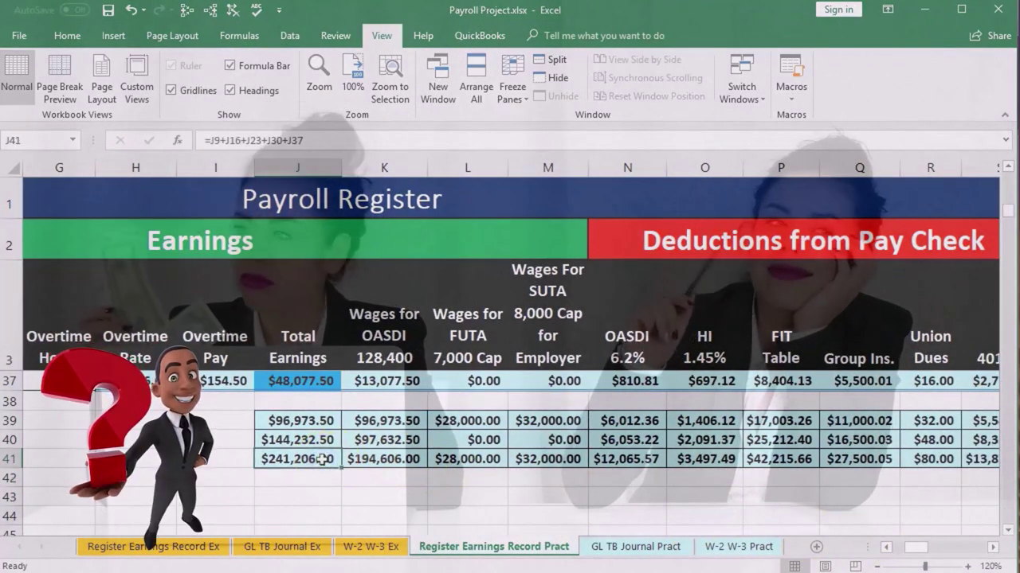
left_click_drag(322, 460, 912, 457)
right_click(912, 457)
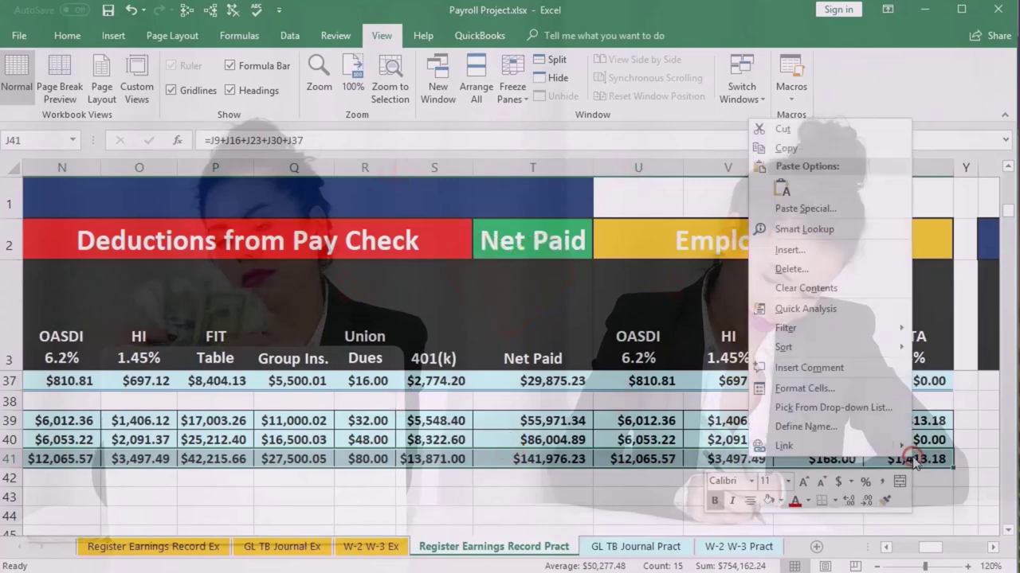
left_click(781, 501)
left_click(890, 564)
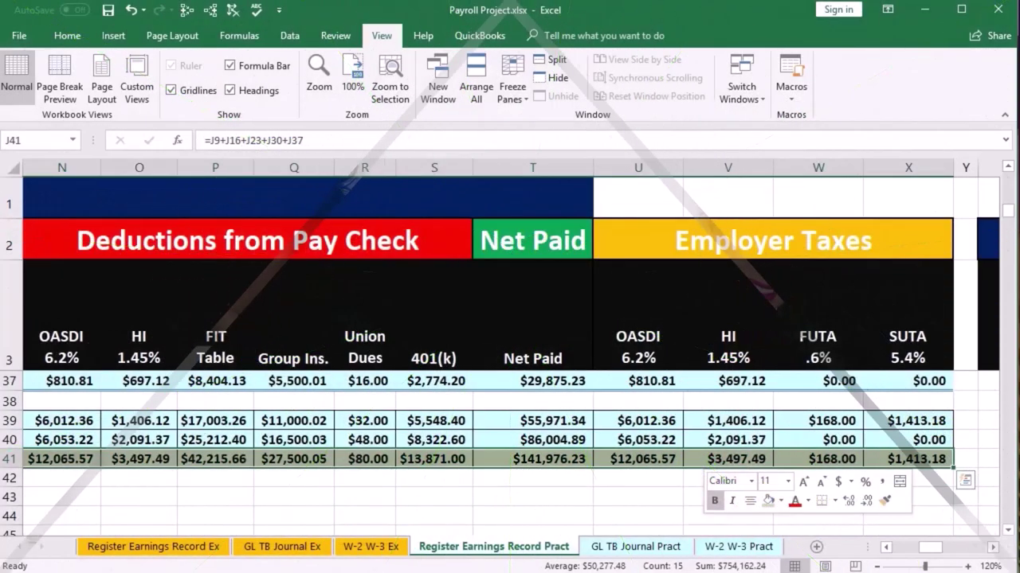
scroll(505, 286, "left", 5)
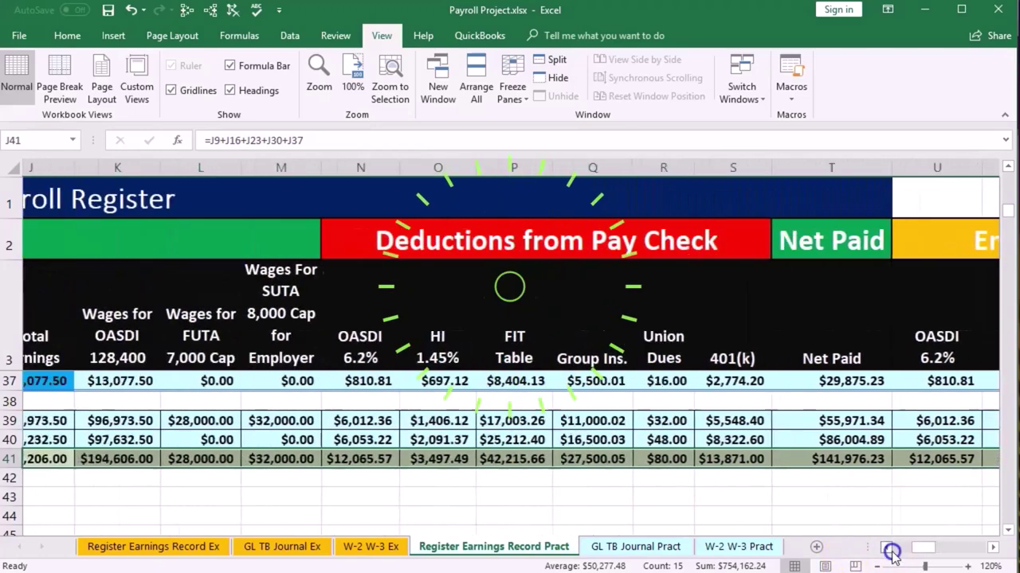
left_click(371, 510)
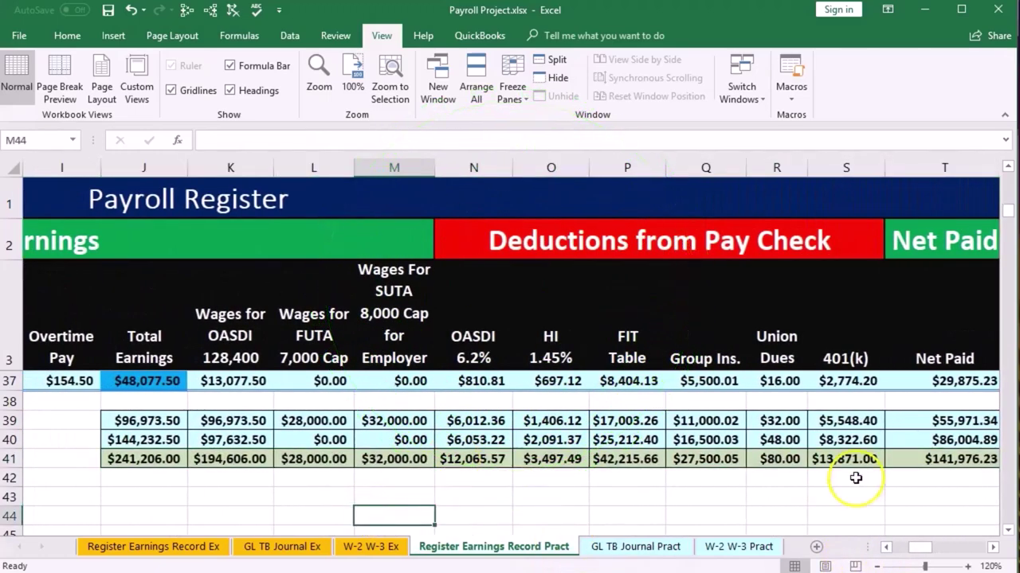
Inspect the yearly totals row directly beneath the column headers and select the yearly Total Earnings in J41
left_click(1008, 530)
left_click(1008, 530)
left_click(1008, 530)
left_click(1008, 530)
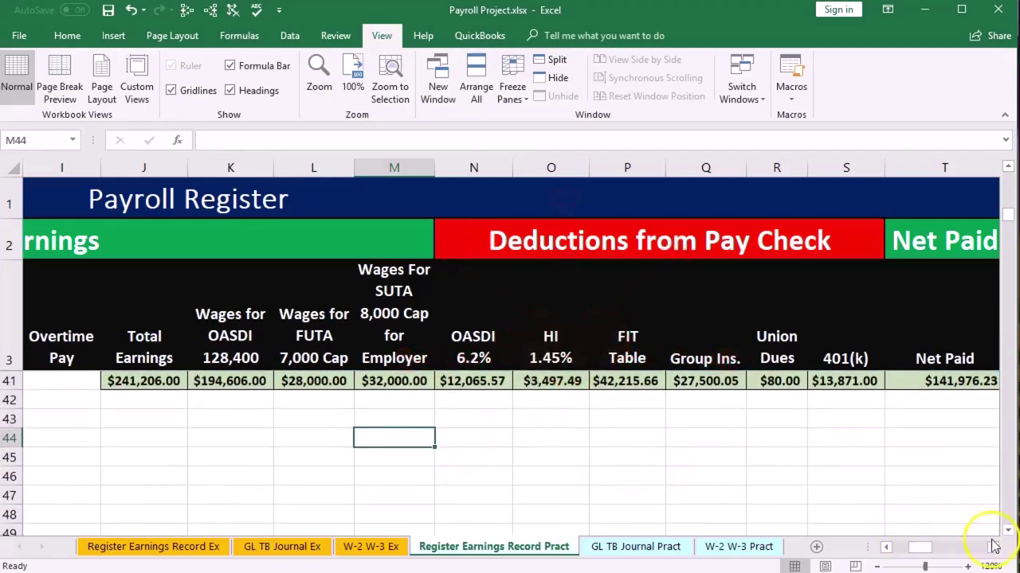
left_click(994, 547)
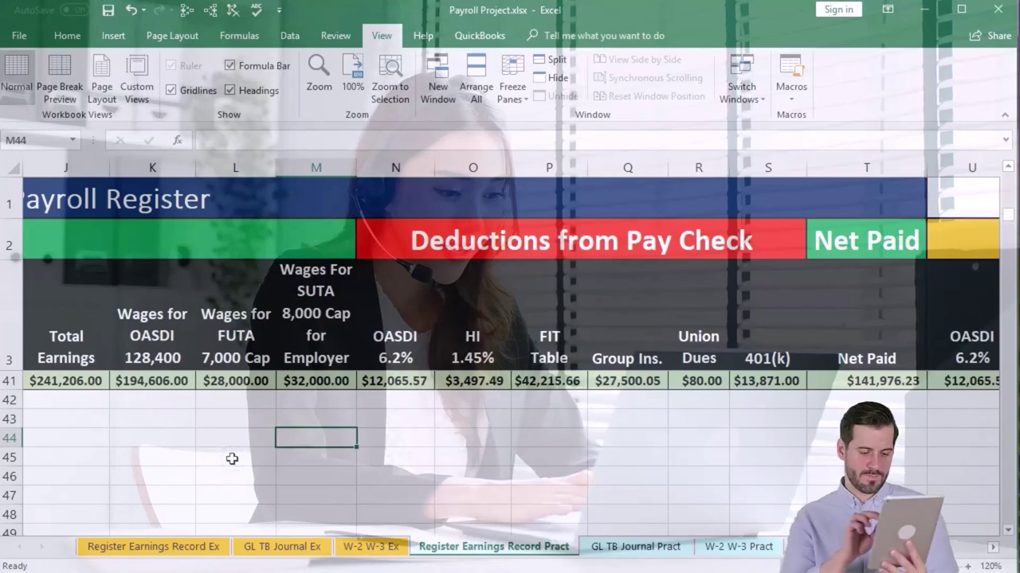
left_click(93, 381)
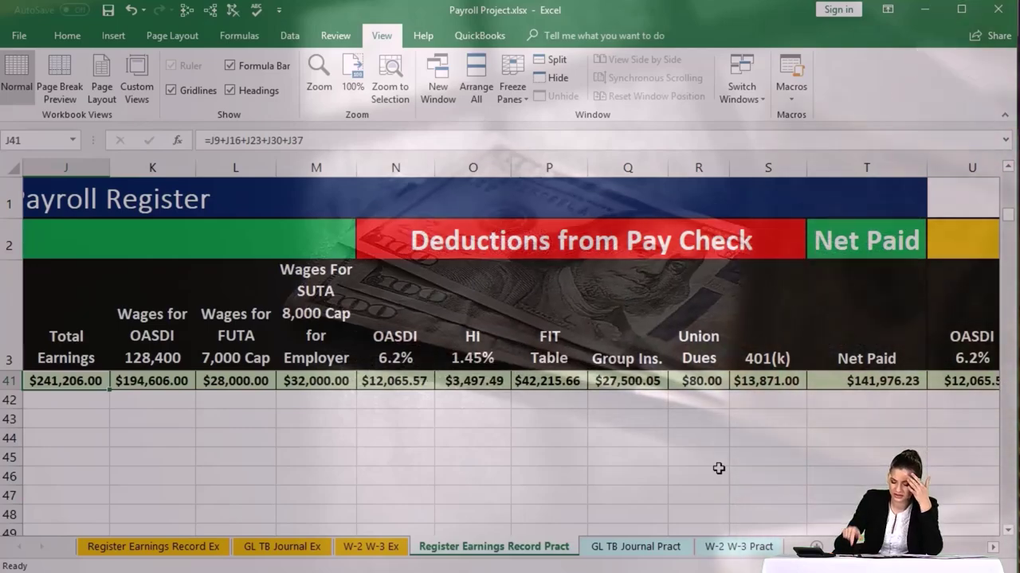
Switch to f940.pdf in Adobe Acrobat and enter 241,206.00 as the total payments to all employees on line 3
left_click(700, 556)
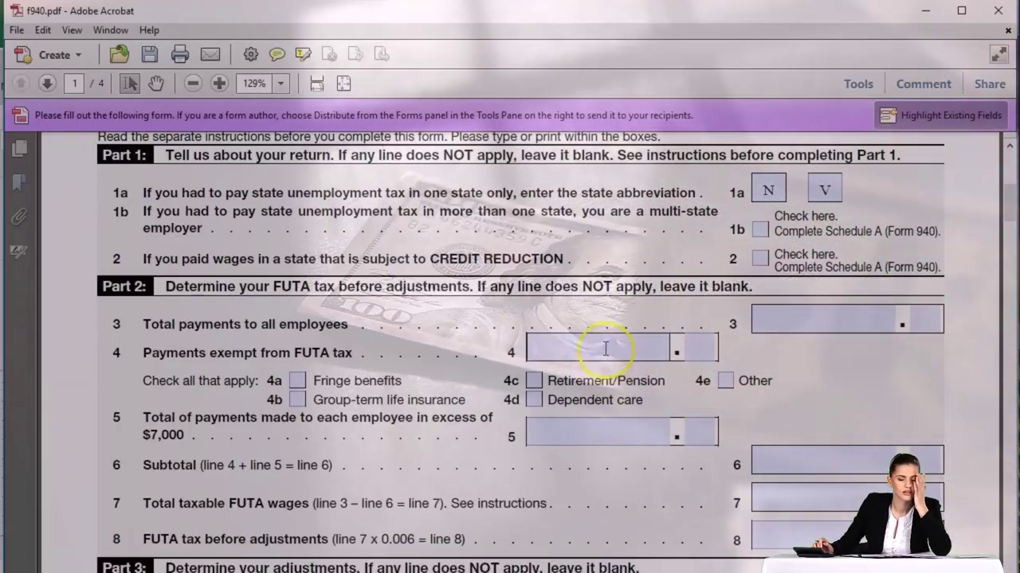
left_click(606, 349)
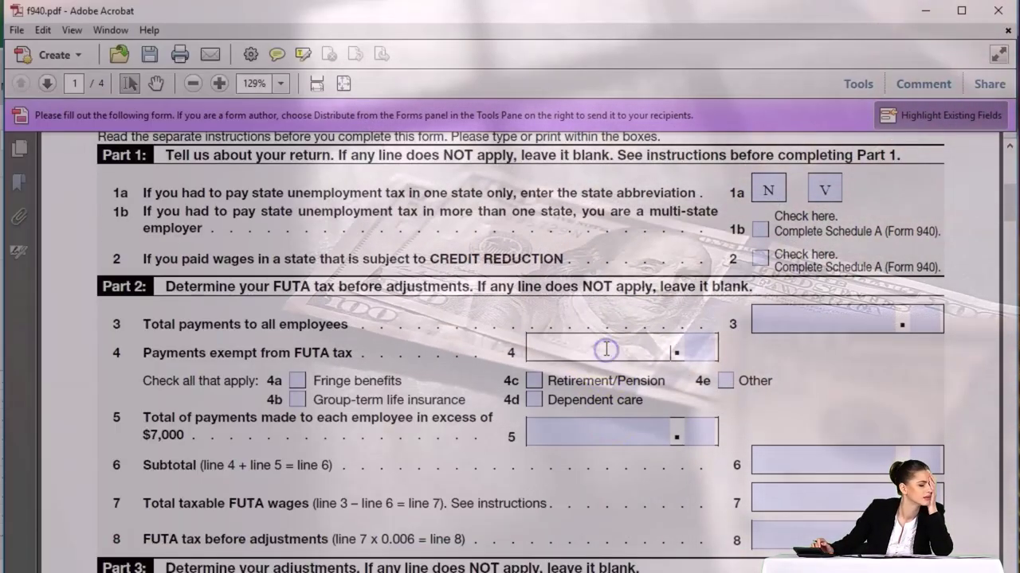
left_click(801, 317)
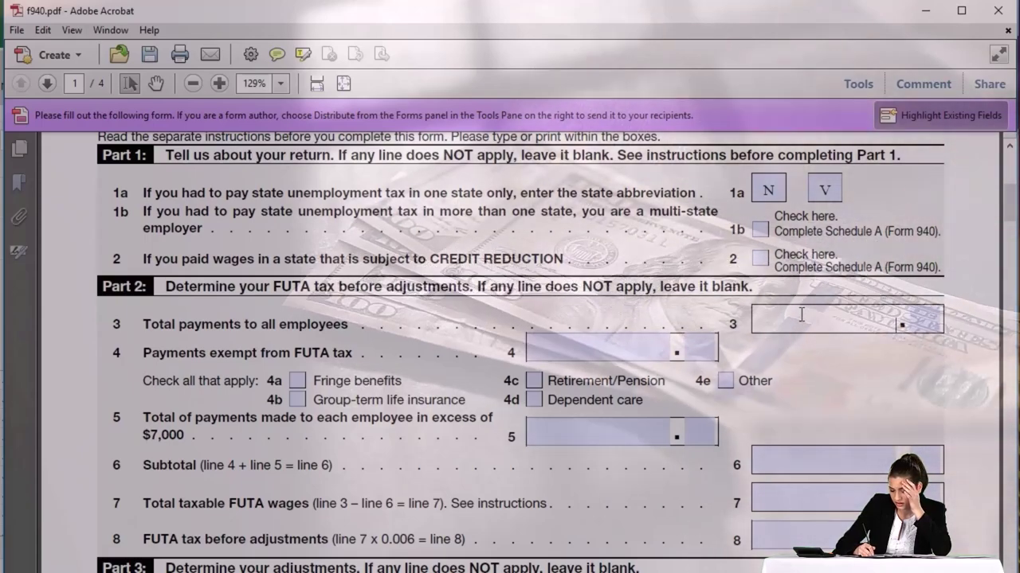
type("241")
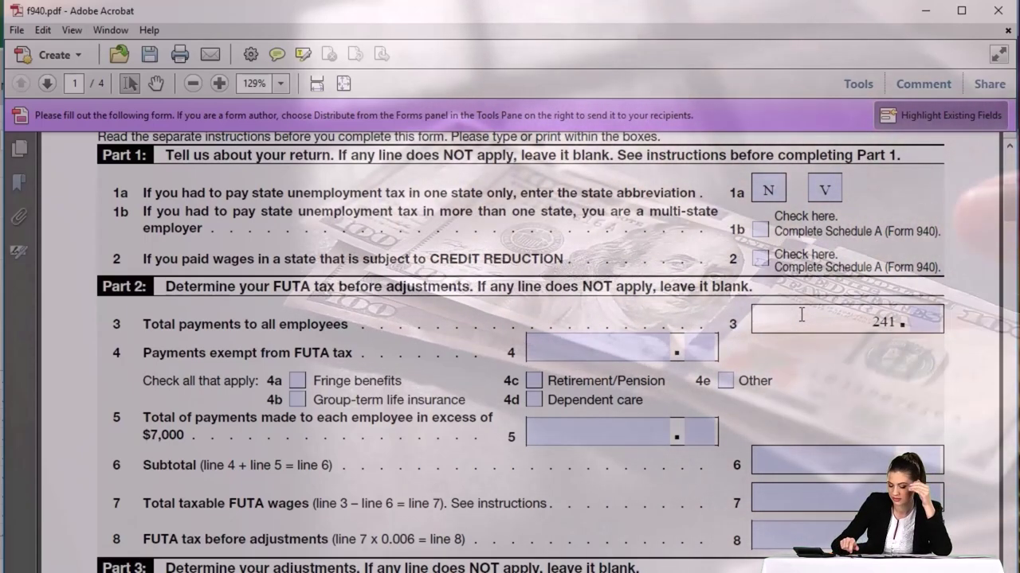
type(".206.00")
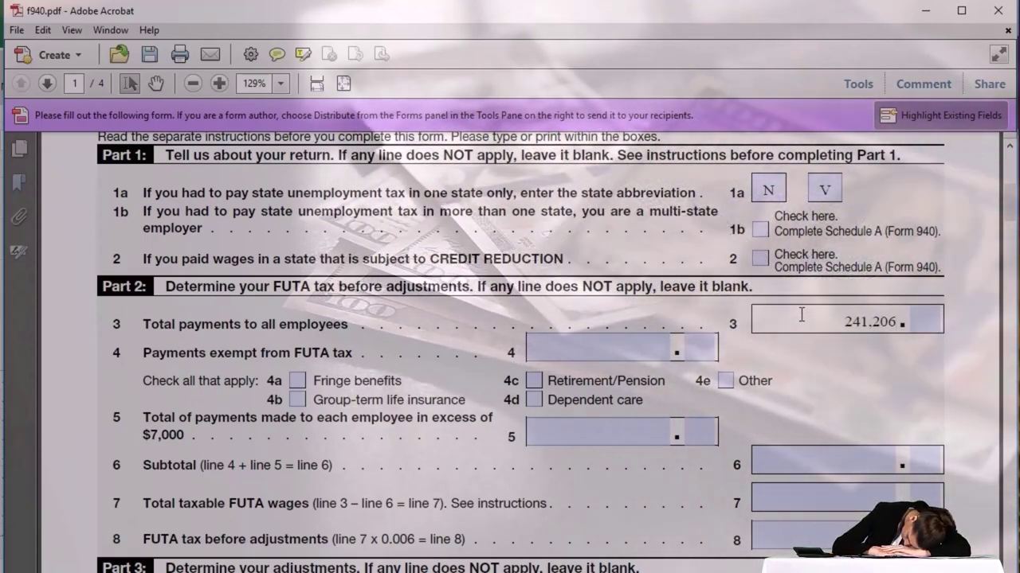
key("Tab")
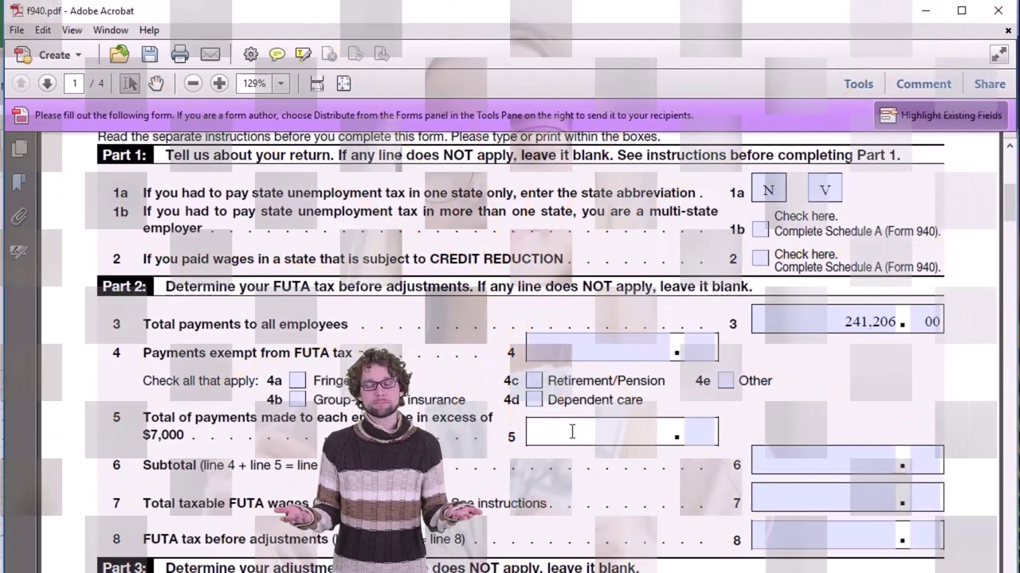
Switch to the Excel payroll register, select the yearly Wages for FUTA in L41, and multiply 4 by 7000 in Calculator
left_click(754, 450)
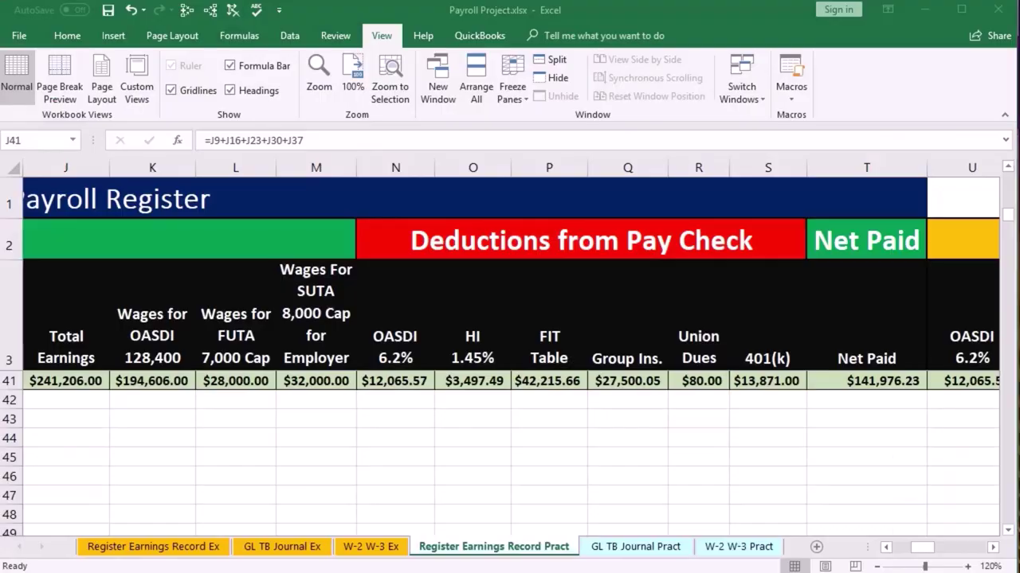
left_click(584, 417)
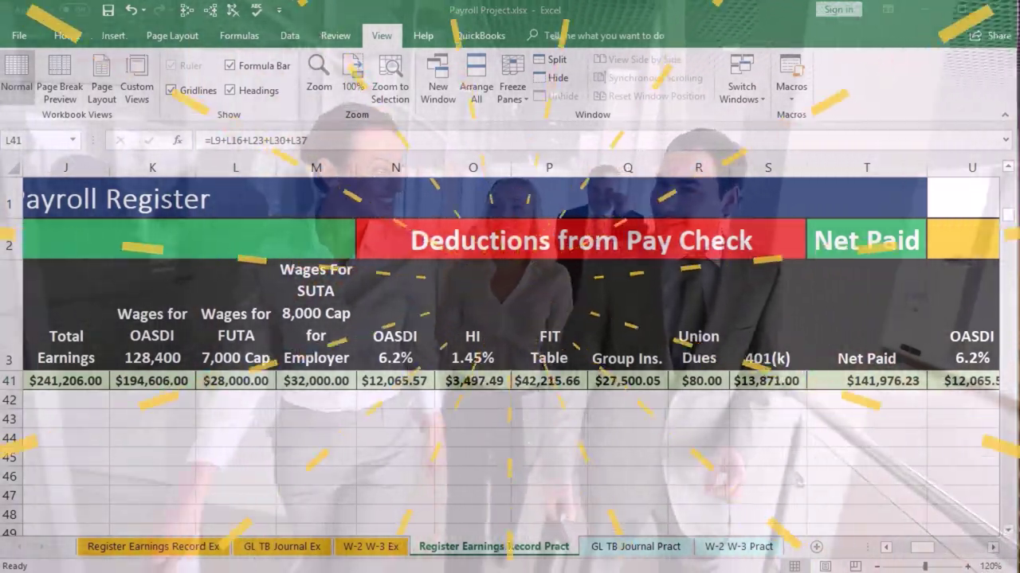
left_click(725, 238)
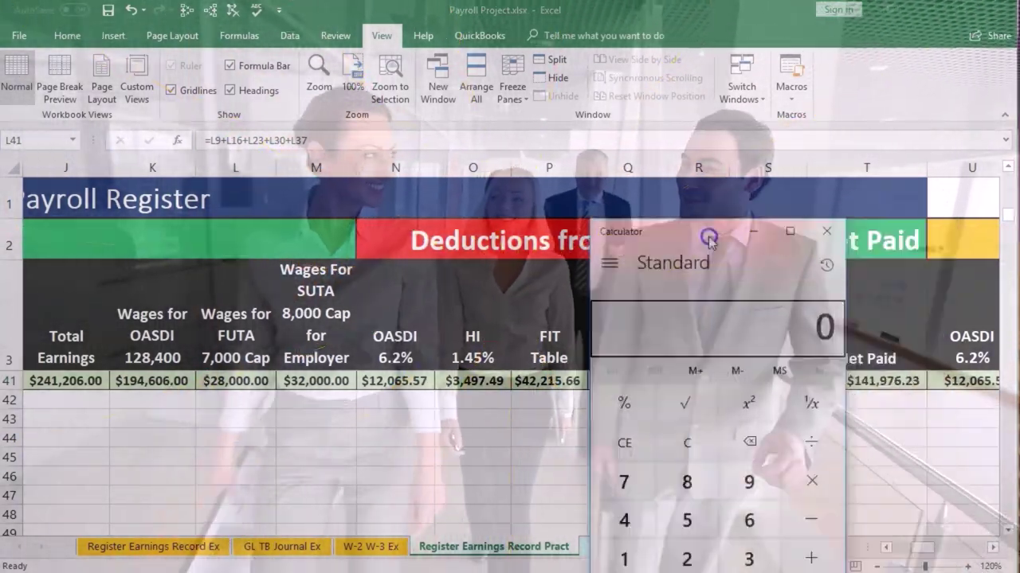
left_click_drag(529, 255, 446, 292)
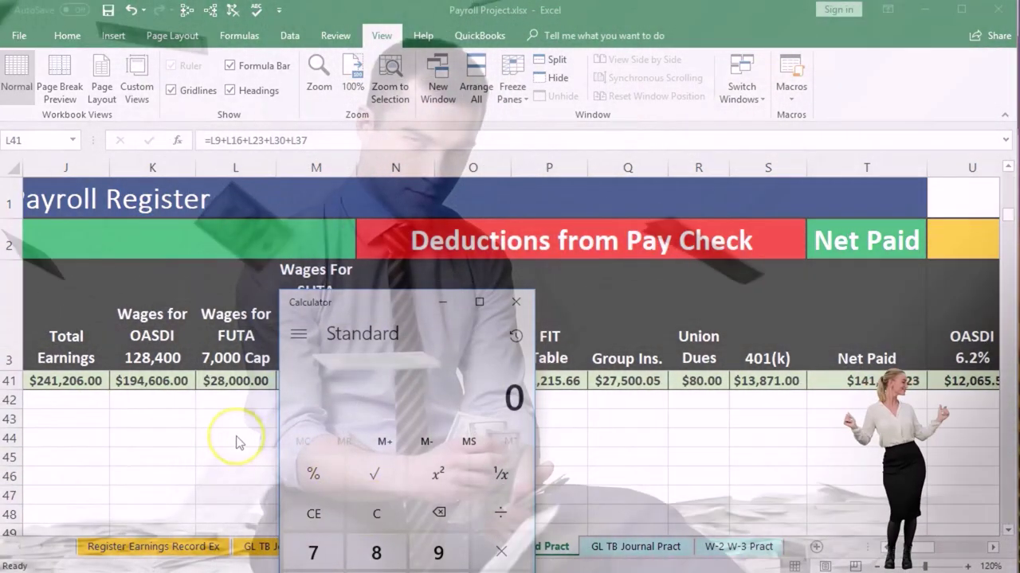
key("4")
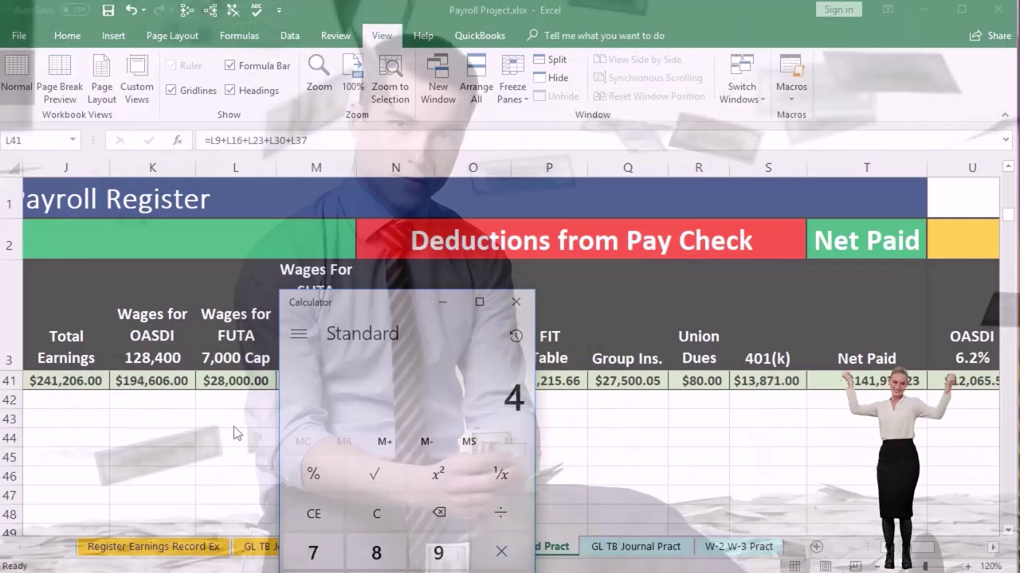
key("asterisk")
type("7000")
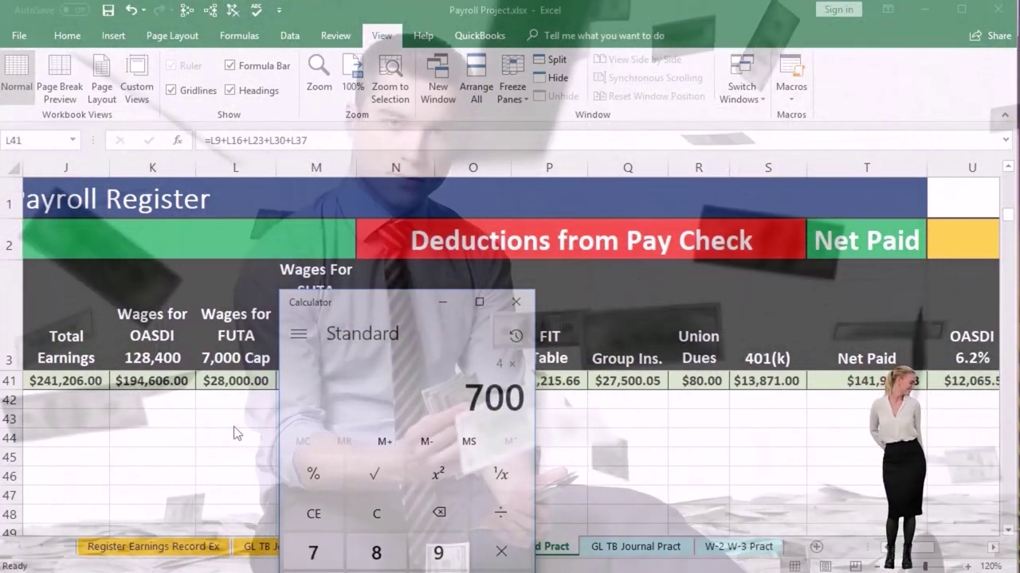
key("Return")
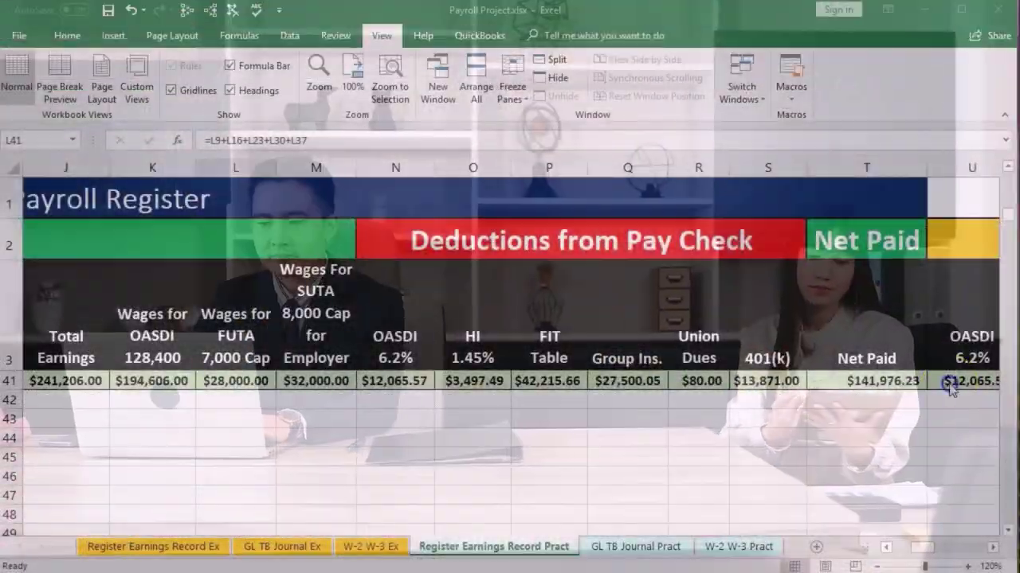
Select the yearly employer FUTA tax in W41 of the totals row
left_click(948, 383)
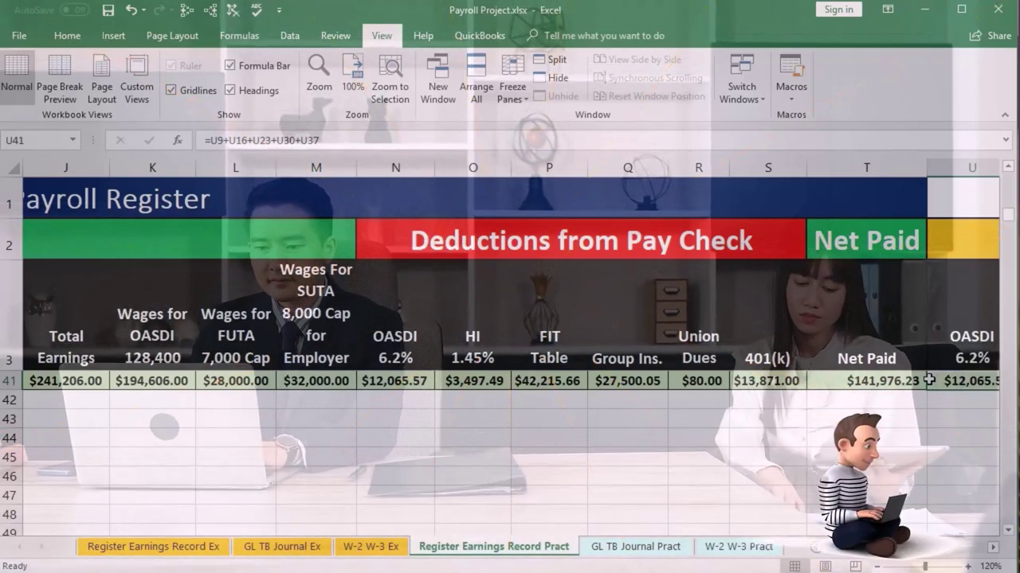
key("Right")
key("Right")
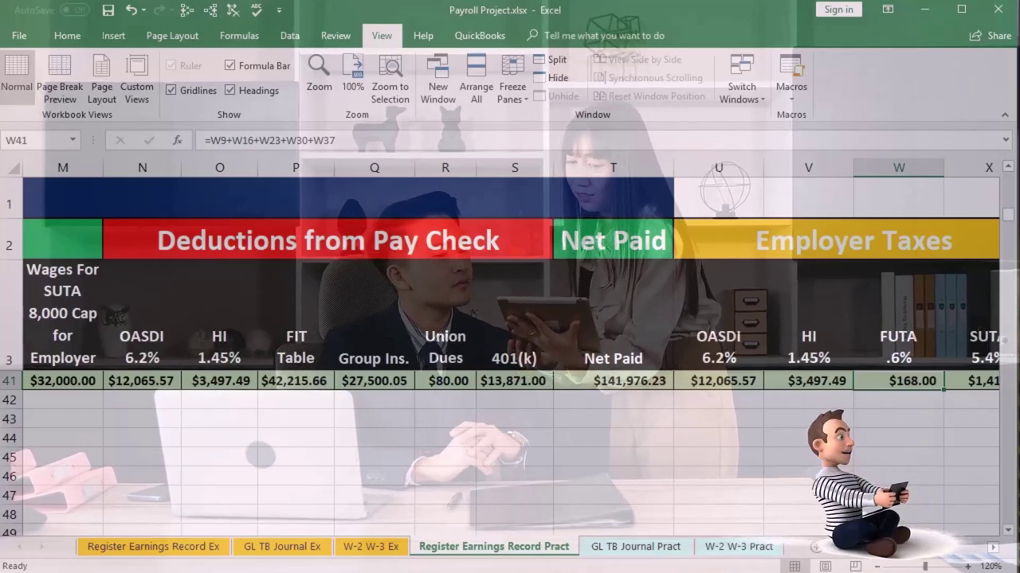
Switch to f940.pdf in Adobe Acrobat and enter 28,000.00 as the total taxable FUTA wages on line 7
key("alt+Tab")
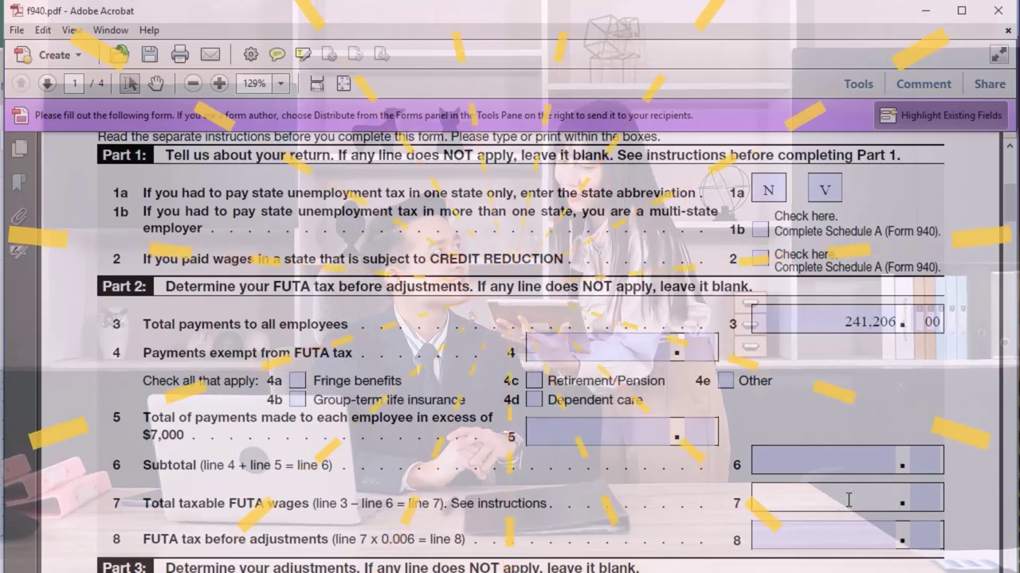
type("2")
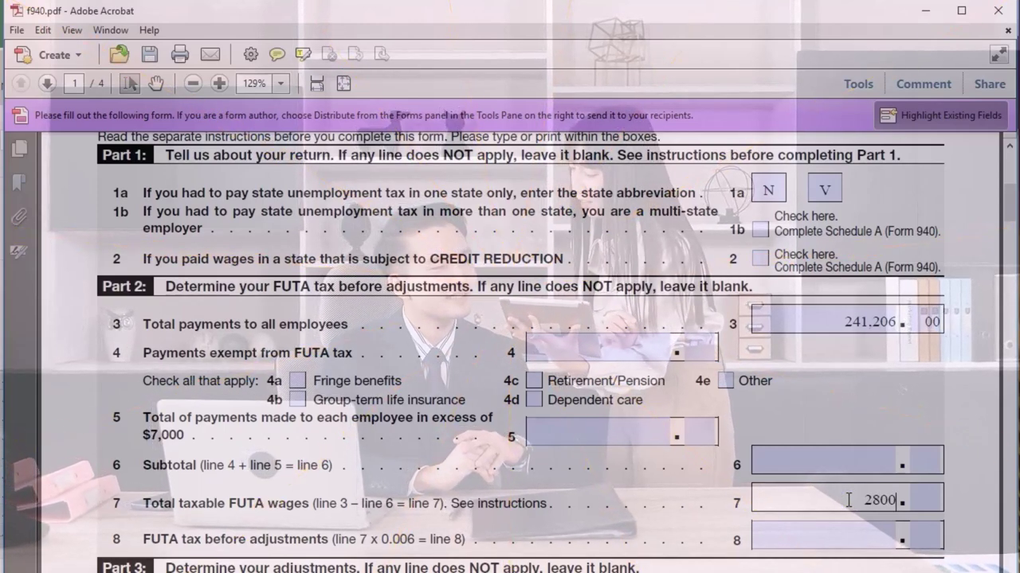
type("8.")
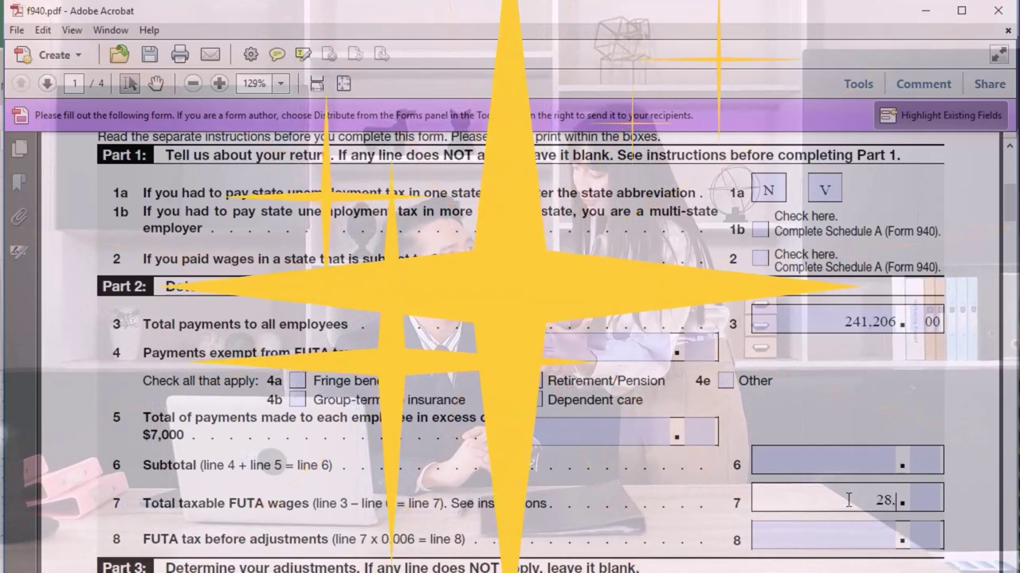
type("000")
key("Return")
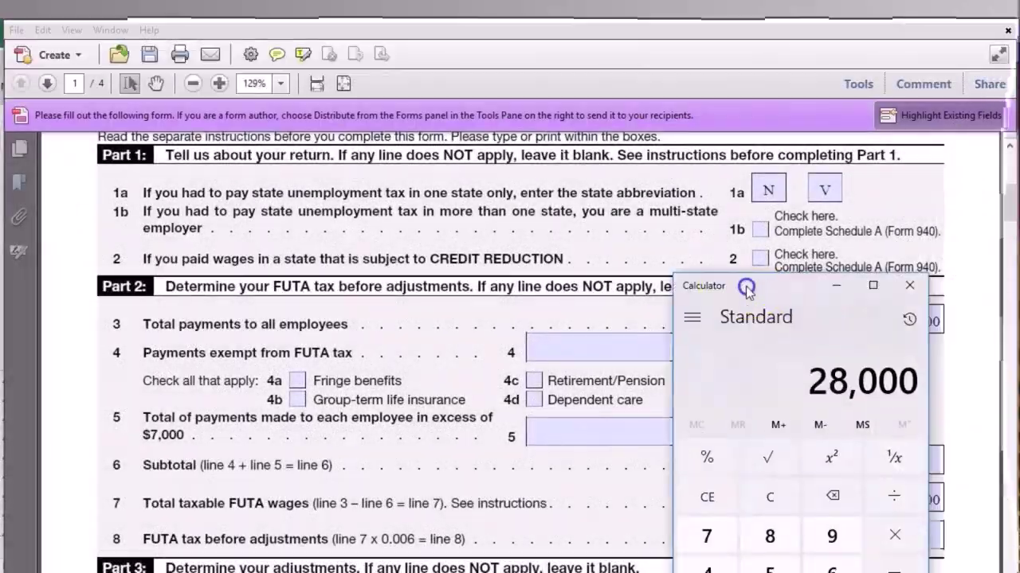
Multiply 28,000 by .006 in Calculator and enter 168.00 as the FUTA tax before adjustments on line 8
left_click_drag(655, 250, 646, 243)
left_click(648, 452)
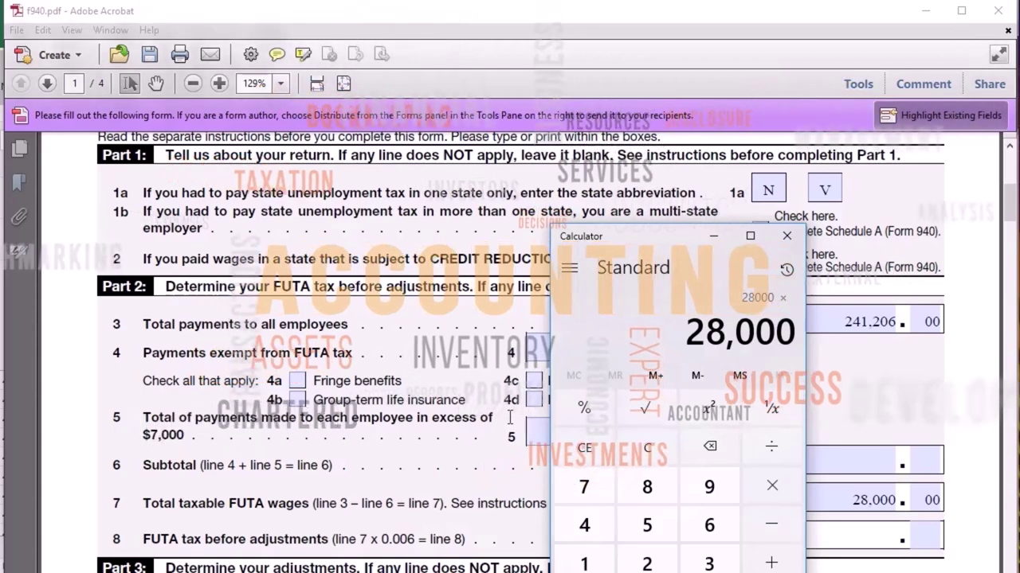
type(".0")
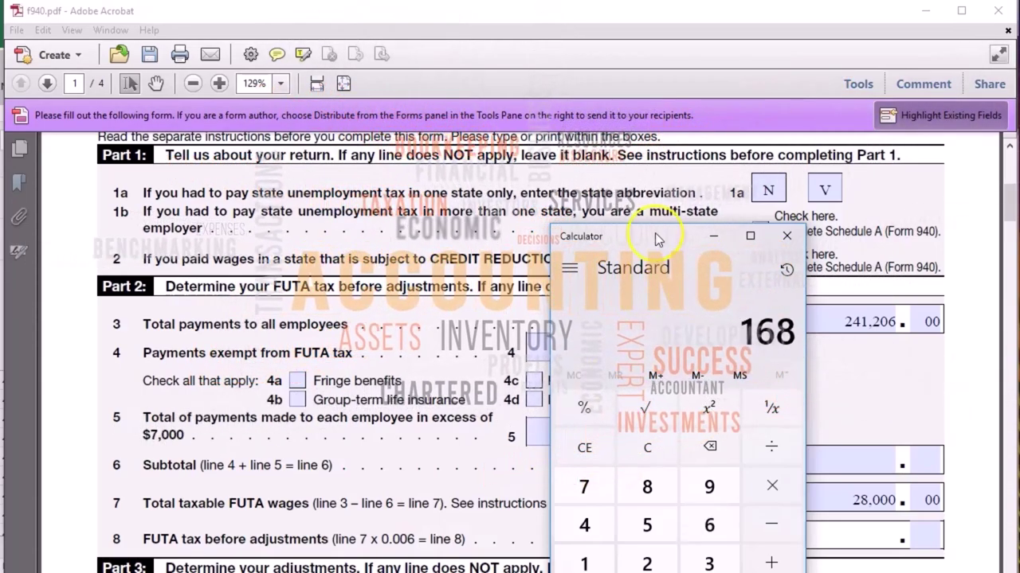
left_click(712, 236)
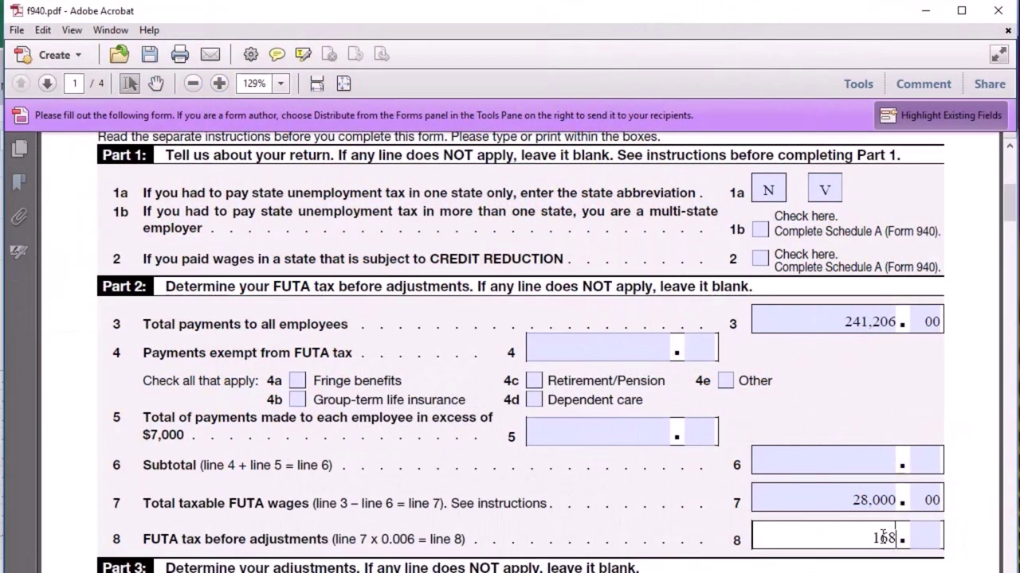
key("Tab")
type("00")
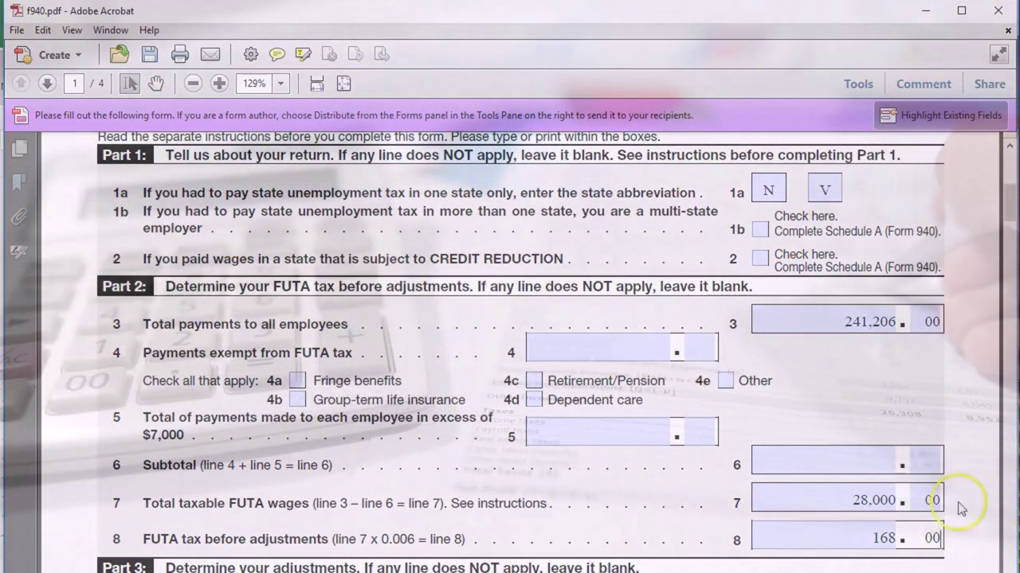
Work out the line 5 amount in Calculator by subtracting the line 7 taxable wages from the 241,206 total payments on line 3
left_click(641, 435)
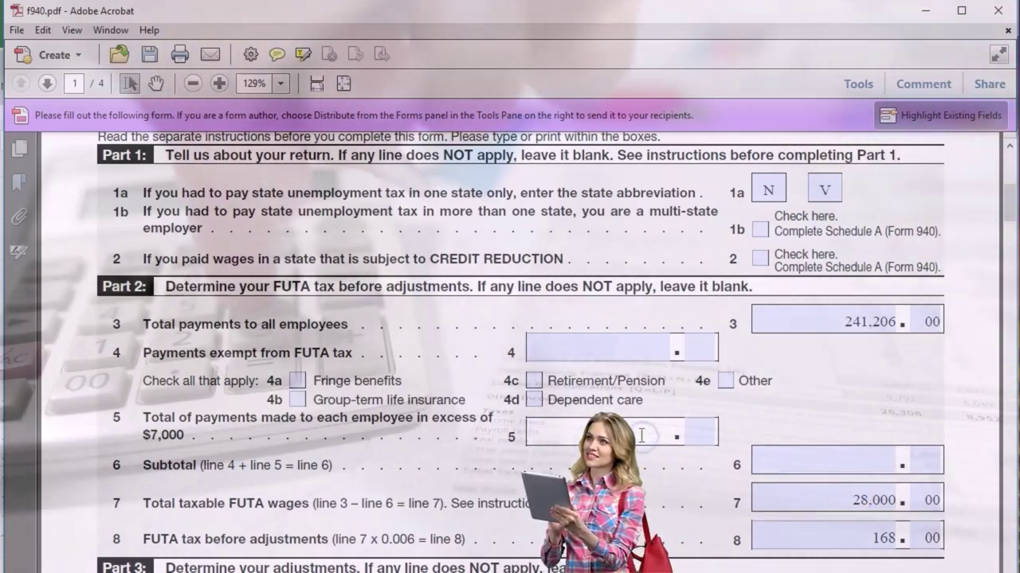
left_click(812, 343)
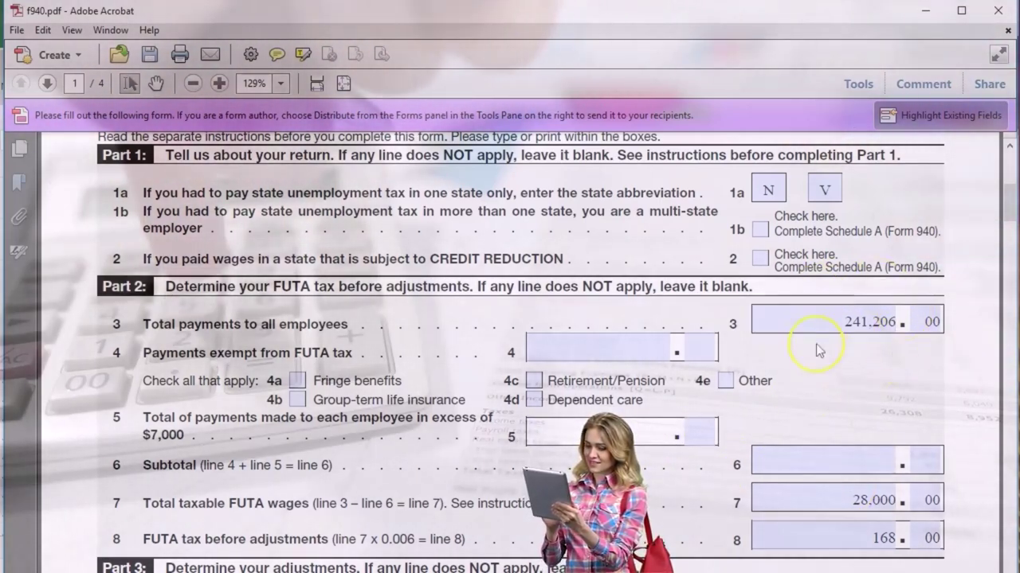
left_click(833, 502)
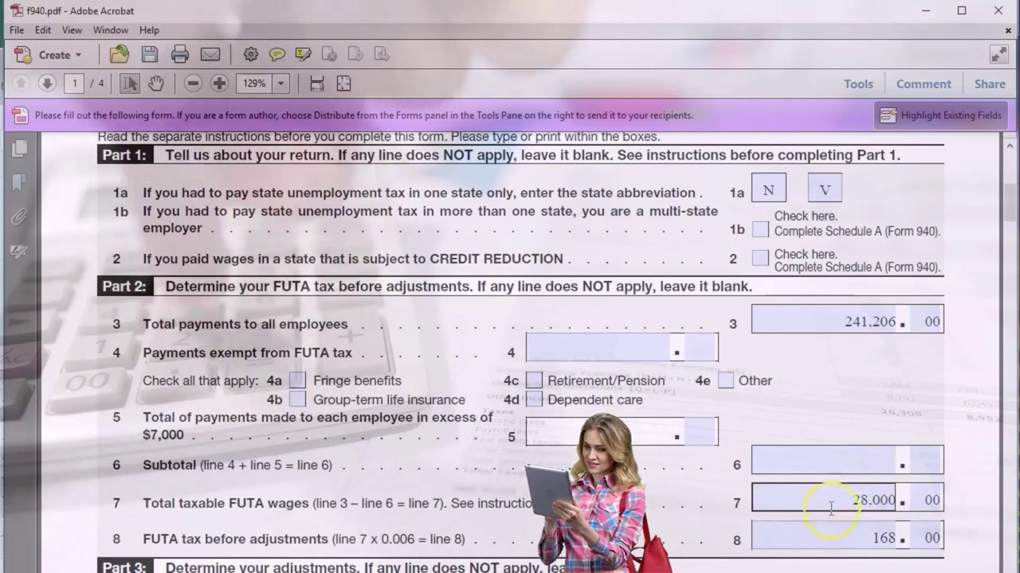
left_click(874, 535)
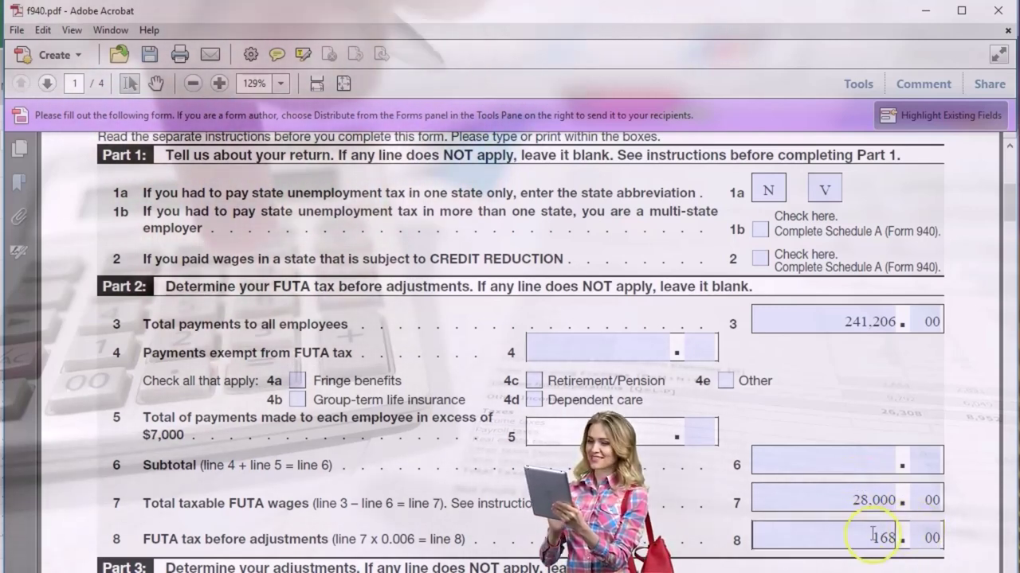
left_click(605, 434)
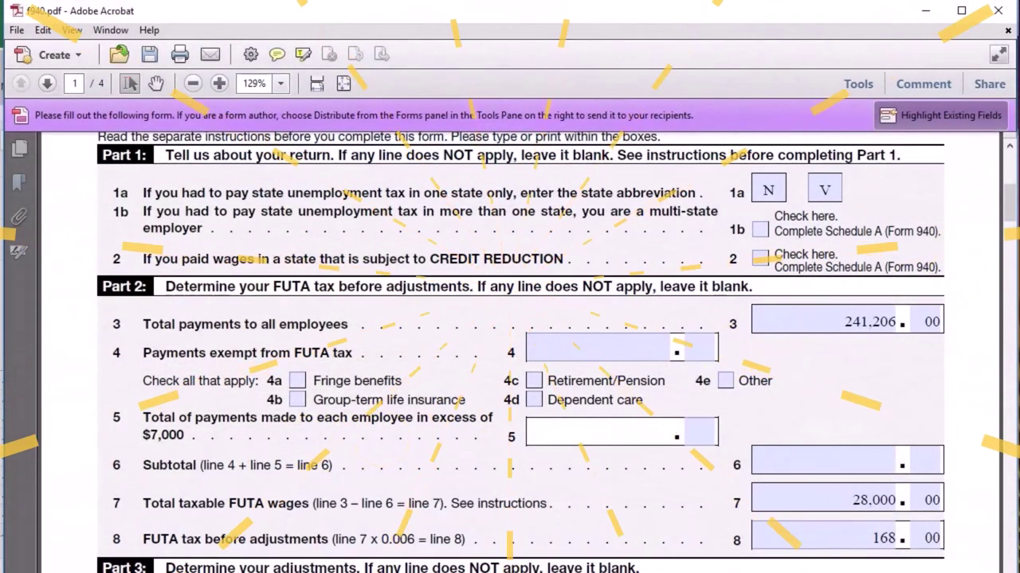
key("alt+Tab")
left_click(284, 405)
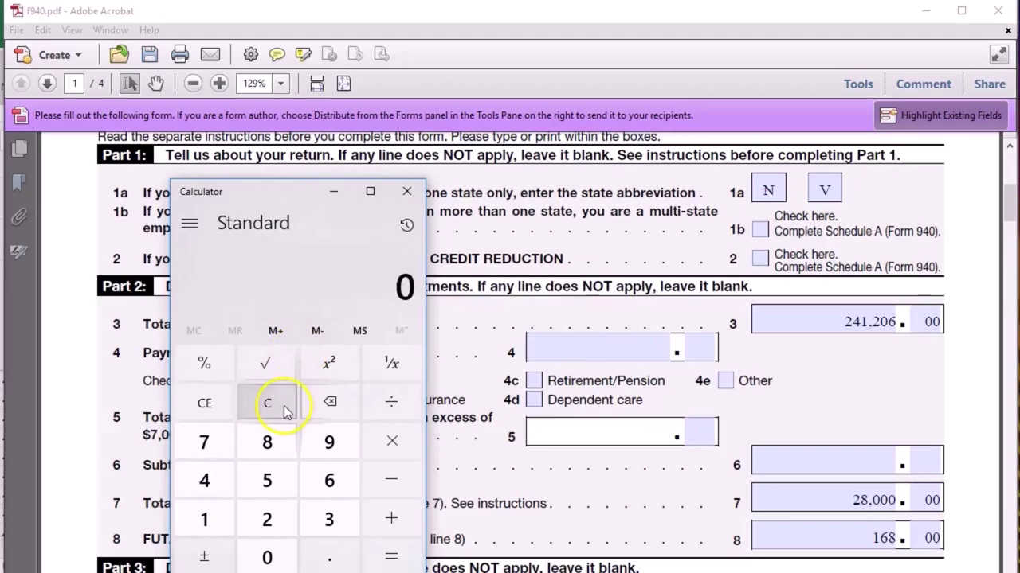
type("24")
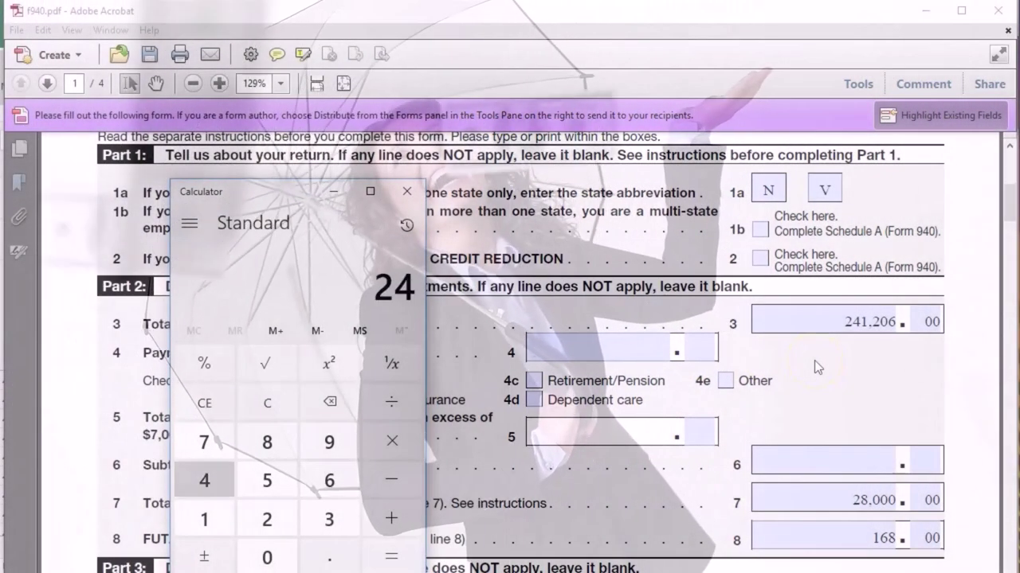
type("1206-28")
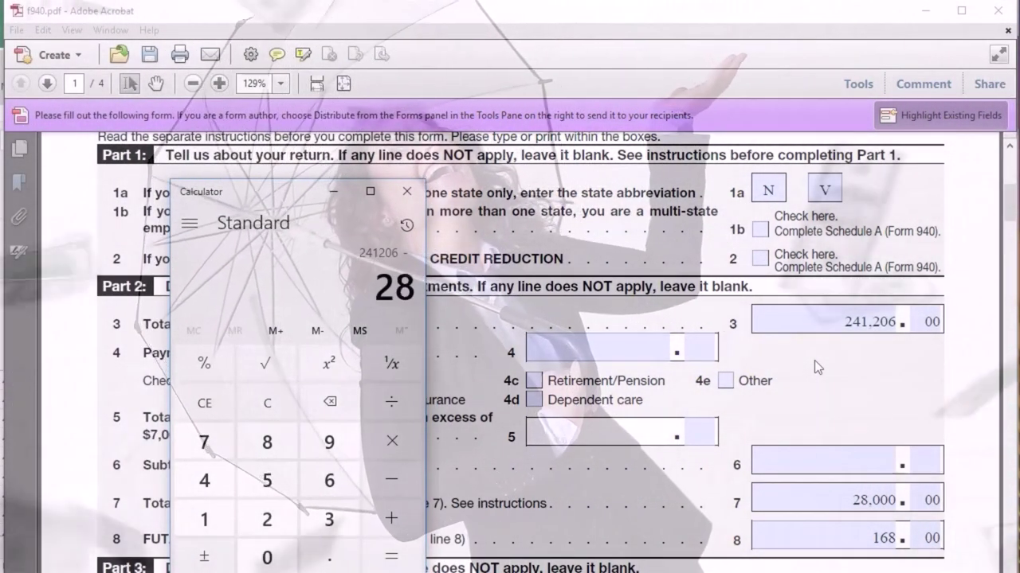
key("BackSpace")
type(",800")
key("Return")
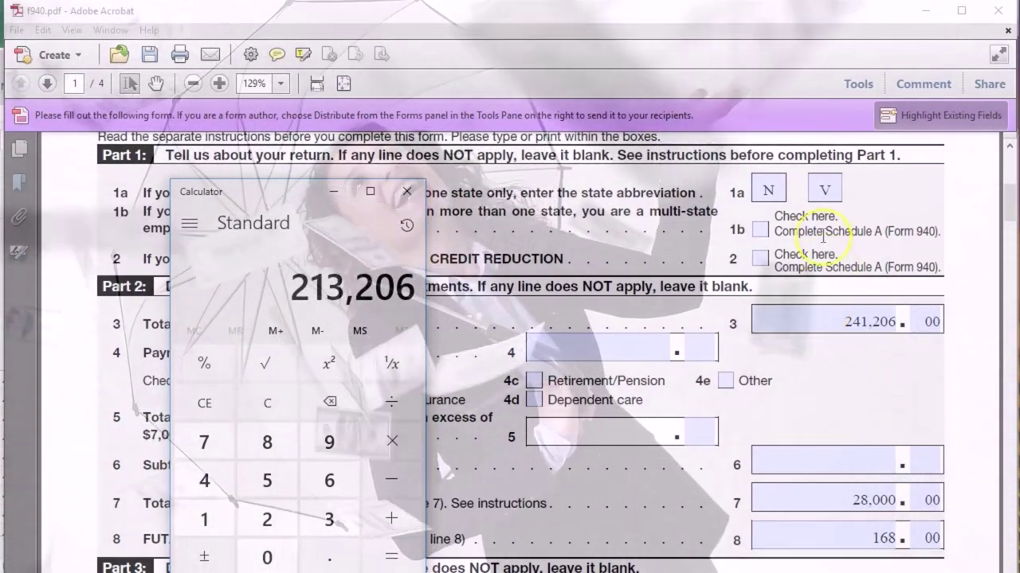
left_click(333, 192)
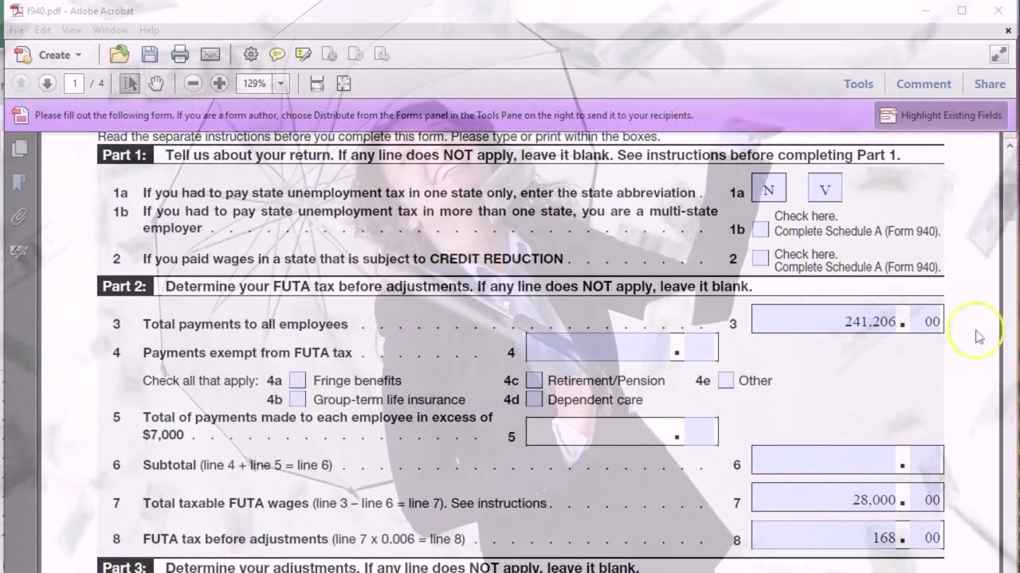
Enter 213,206.00 on line 5 as the total of payments made to each employee in excess of $7,000
left_click(639, 423)
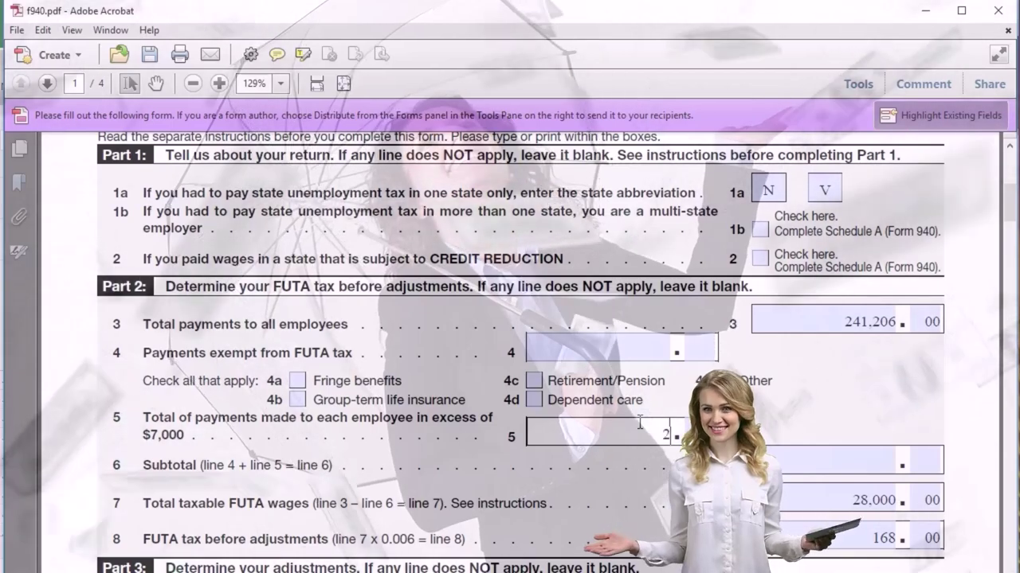
type("213.2")
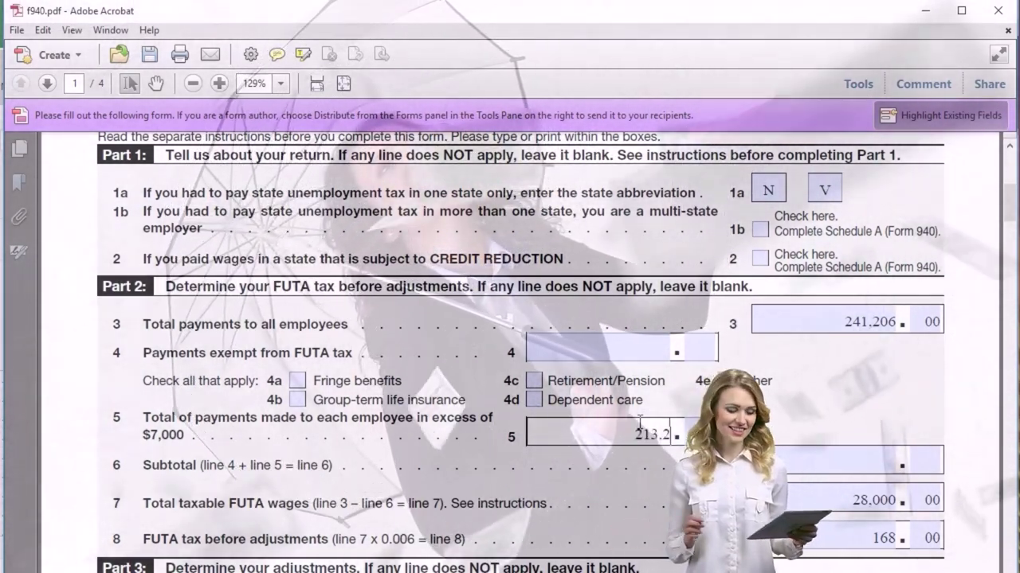
type("06")
key("Tab")
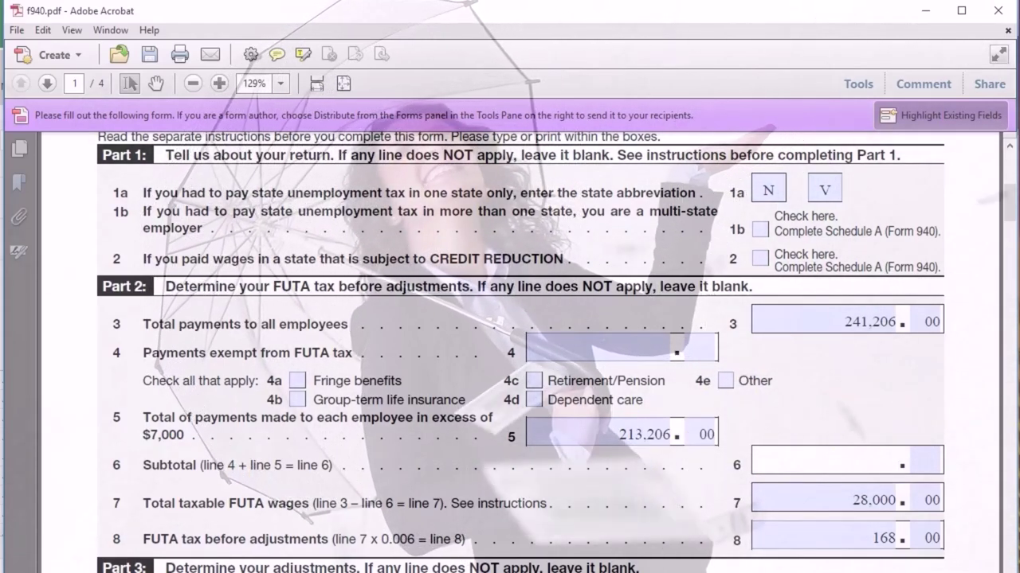
Examine the Part 3 adjustment lines and highlight the 0.006 rate in the line 8 description for comparison
scroll(797, 422, "down", 3)
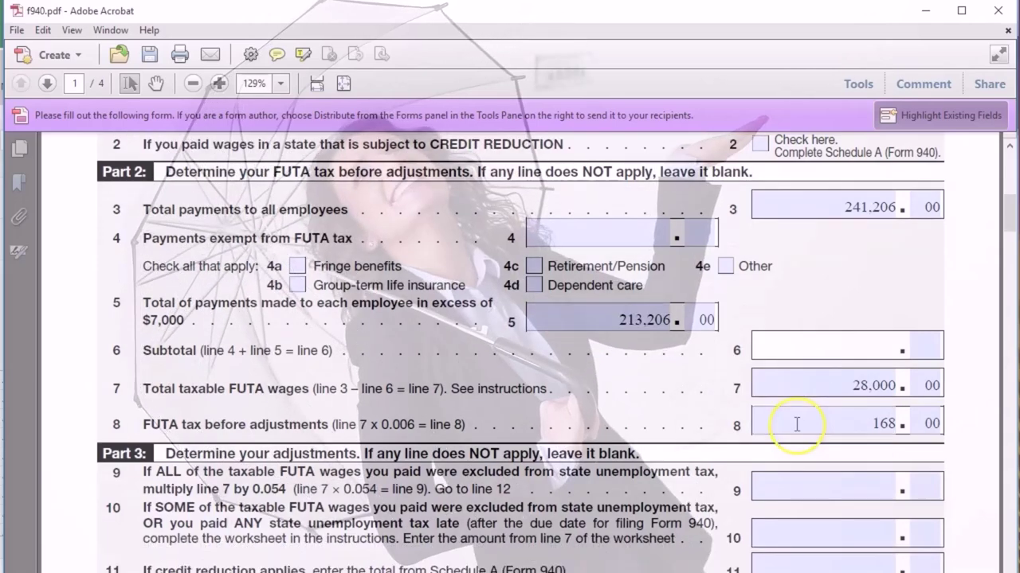
scroll(796, 423, "down", 1)
scroll(615, 463, "down", 1)
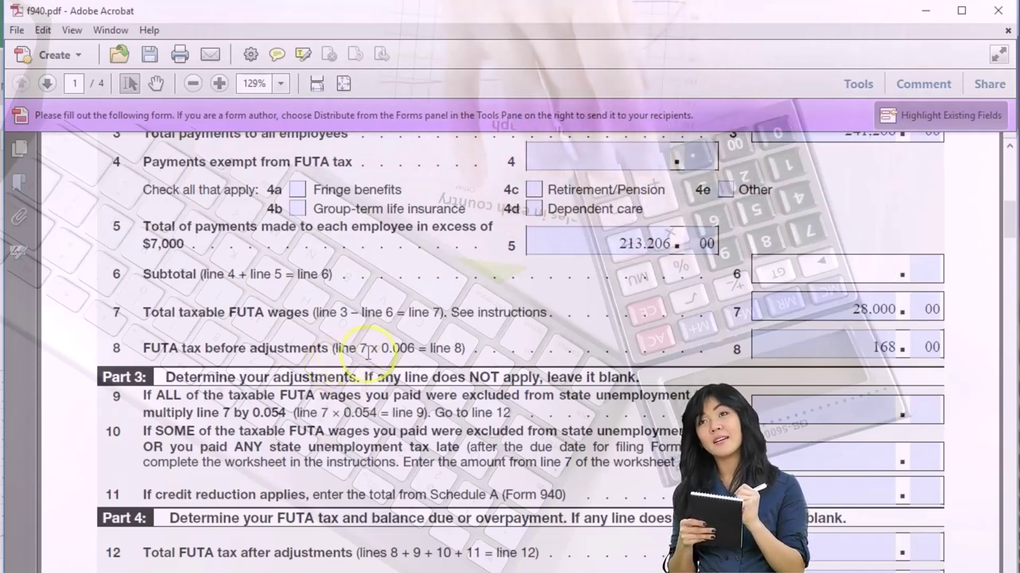
key("Tab")
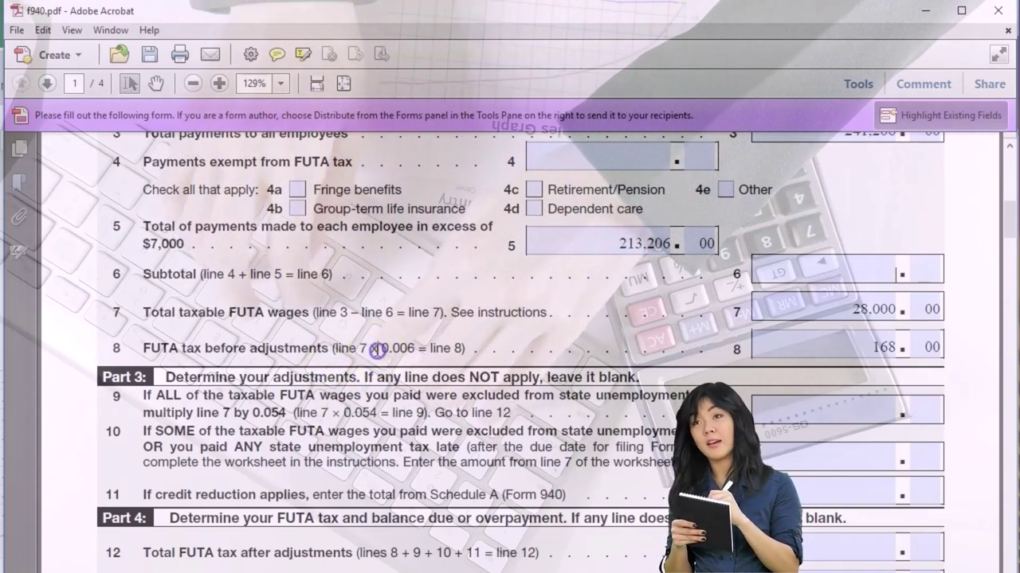
left_click_drag(376, 350, 414, 352)
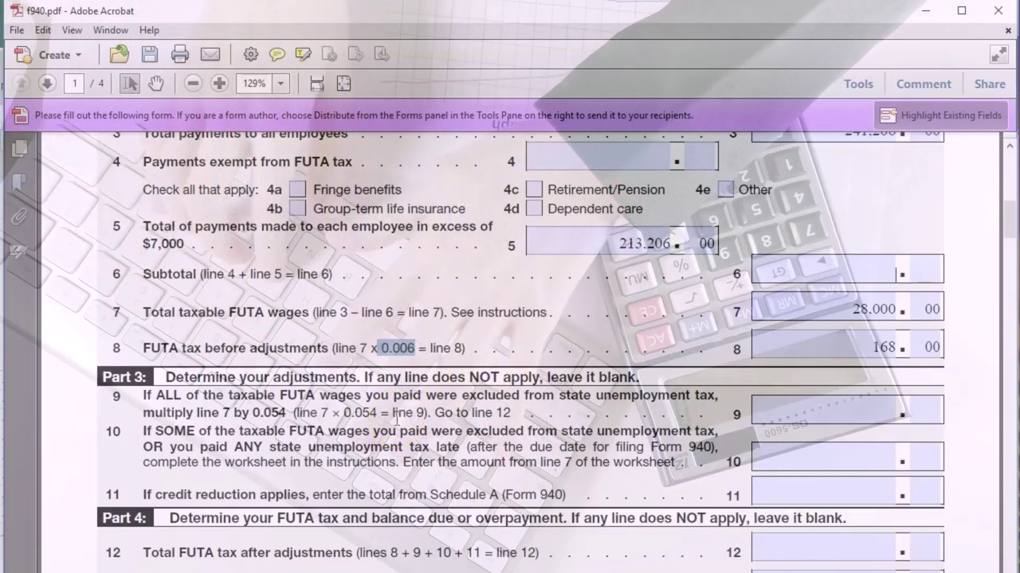
scroll(396, 416, "down", 1)
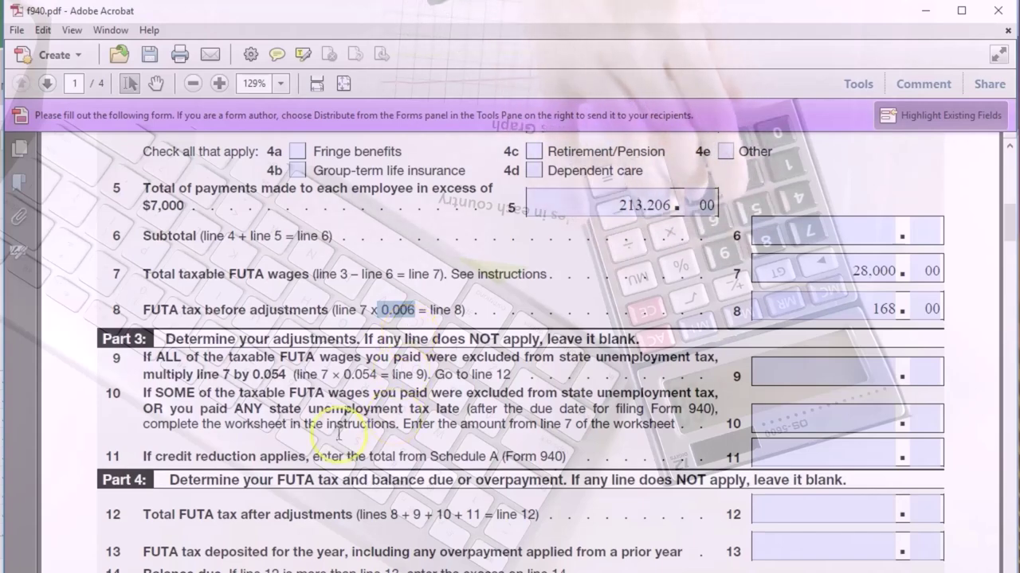
Enter 168.00 on line 12 as the total FUTA tax after adjustments, and place the cursor in line 13
scroll(209, 433, "down", 3)
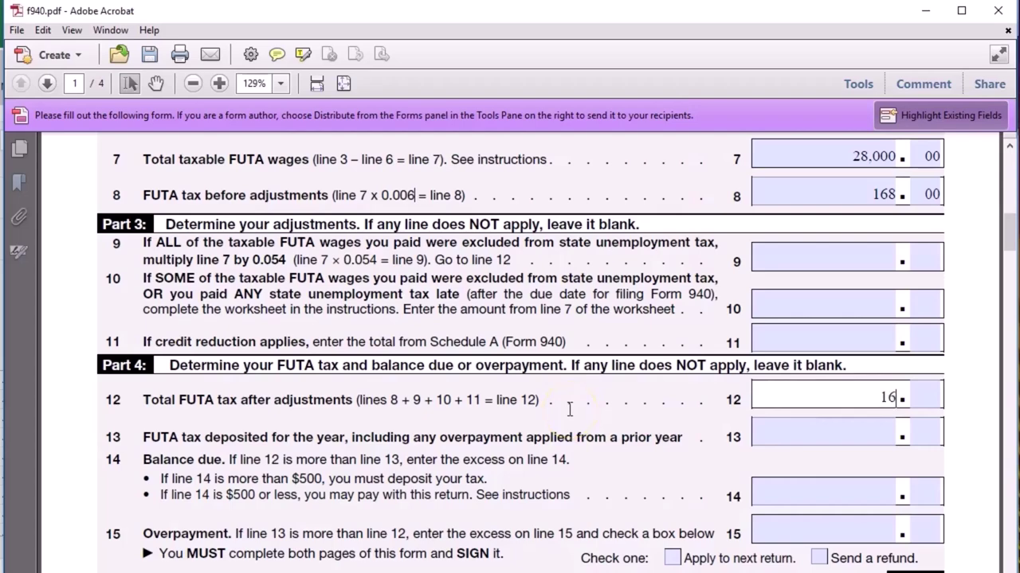
key("Tab")
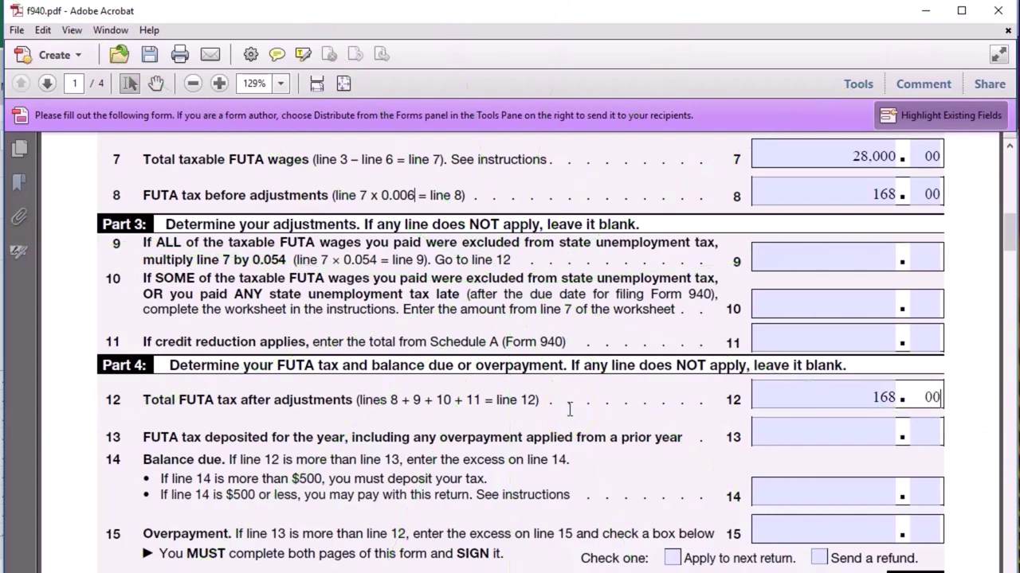
key("Tab")
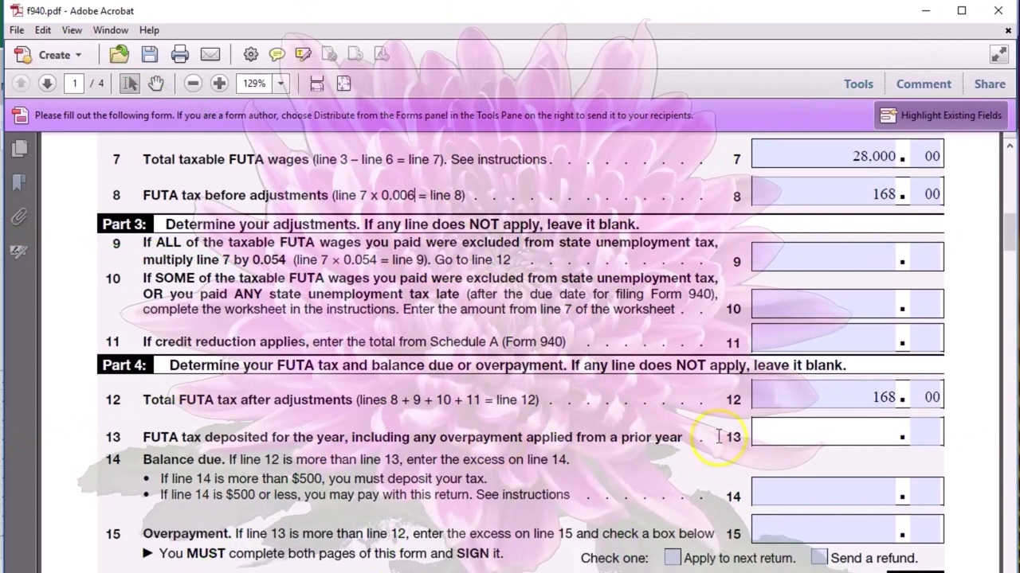
left_click(813, 400)
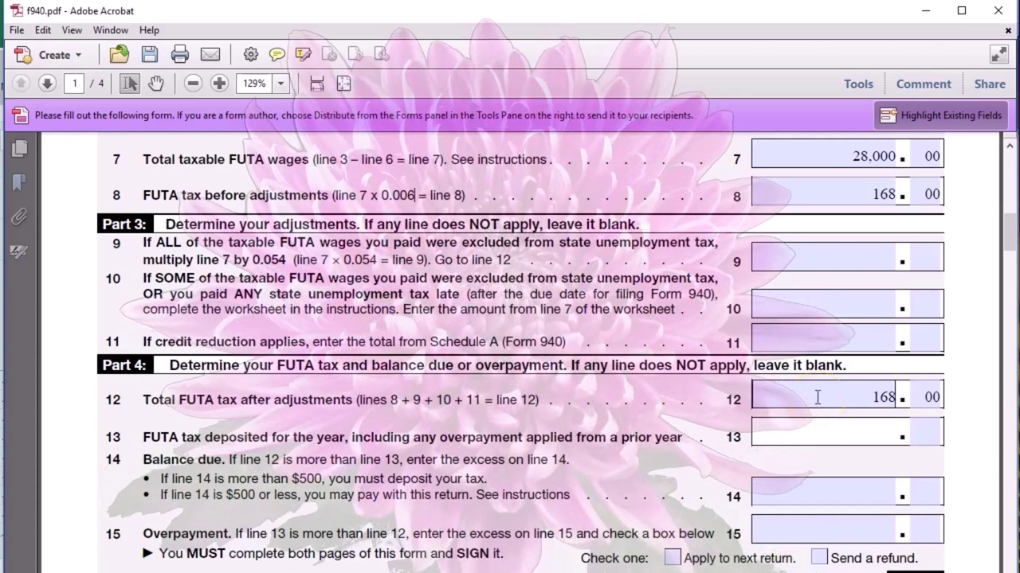
left_click_drag(818, 397, 908, 397)
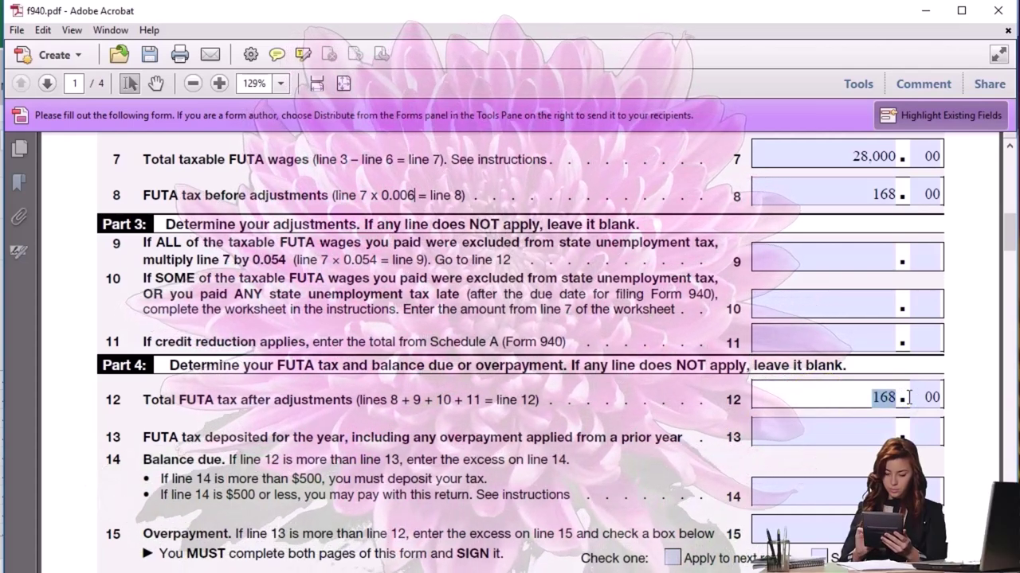
left_click(885, 432)
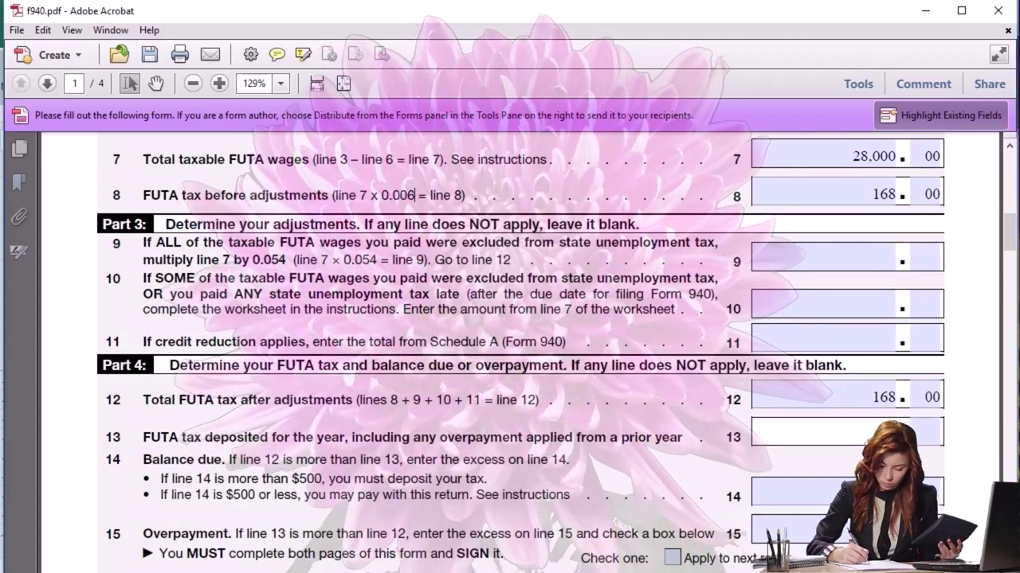
Switch to the Excel payroll workbook and examine the 9/15 payroll tax payment entry on the GL TB Journal Pract sheet
key("alt+Tab")
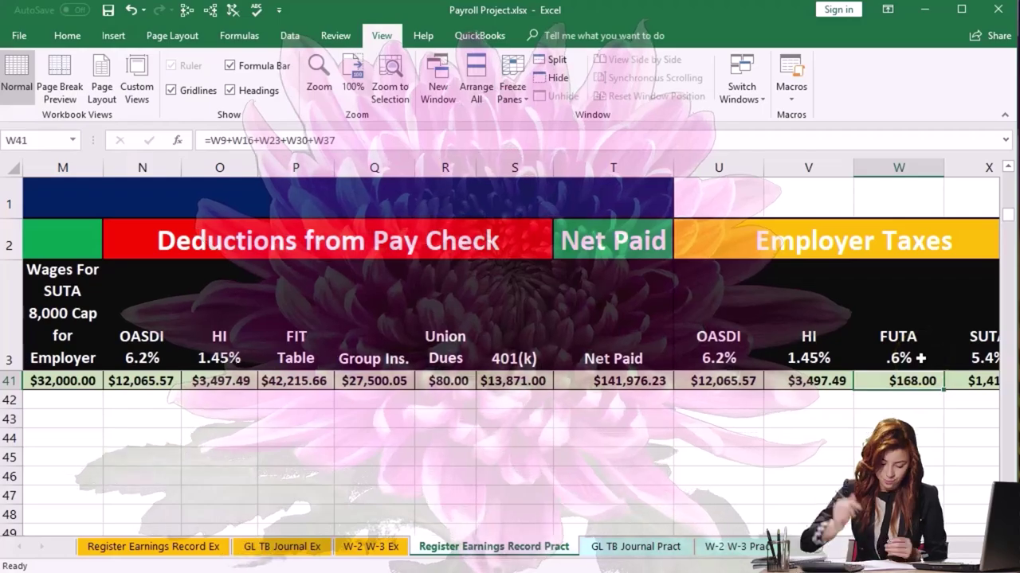
left_click(641, 547)
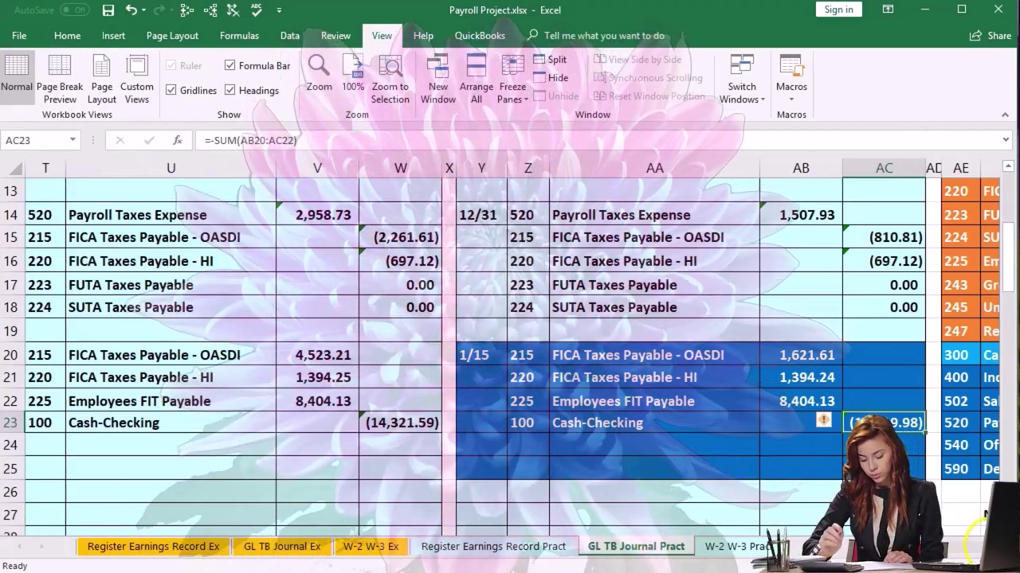
left_click(993, 547)
scroll(872, 437, "up", 3)
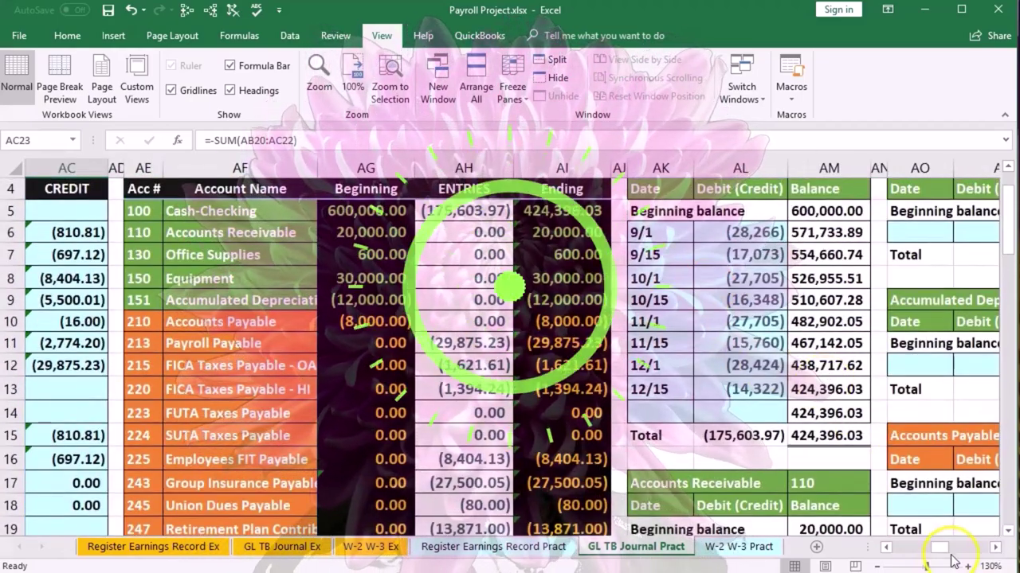
left_click_drag(939, 554, 849, 548)
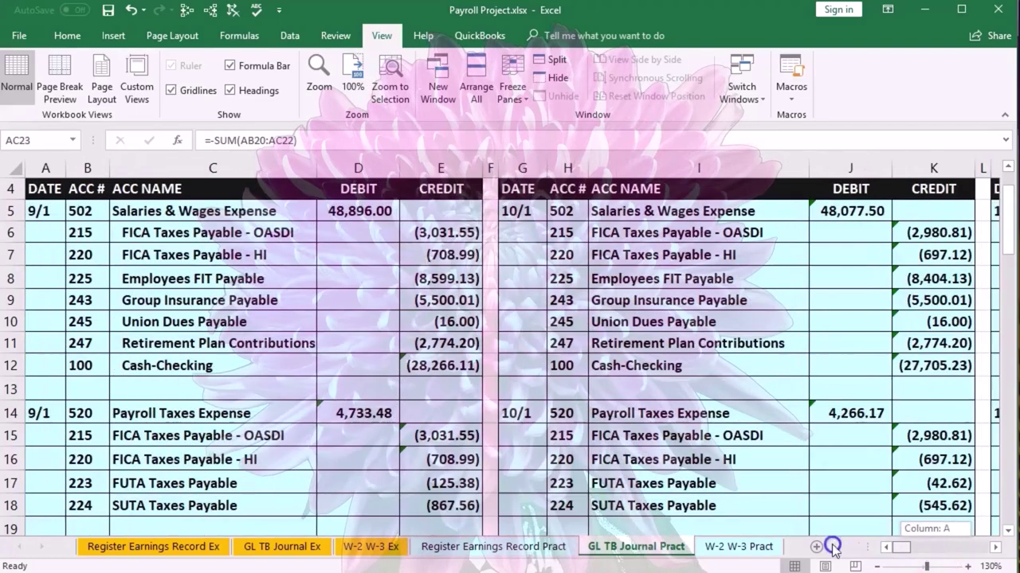
scroll(318, 428, "down", 4)
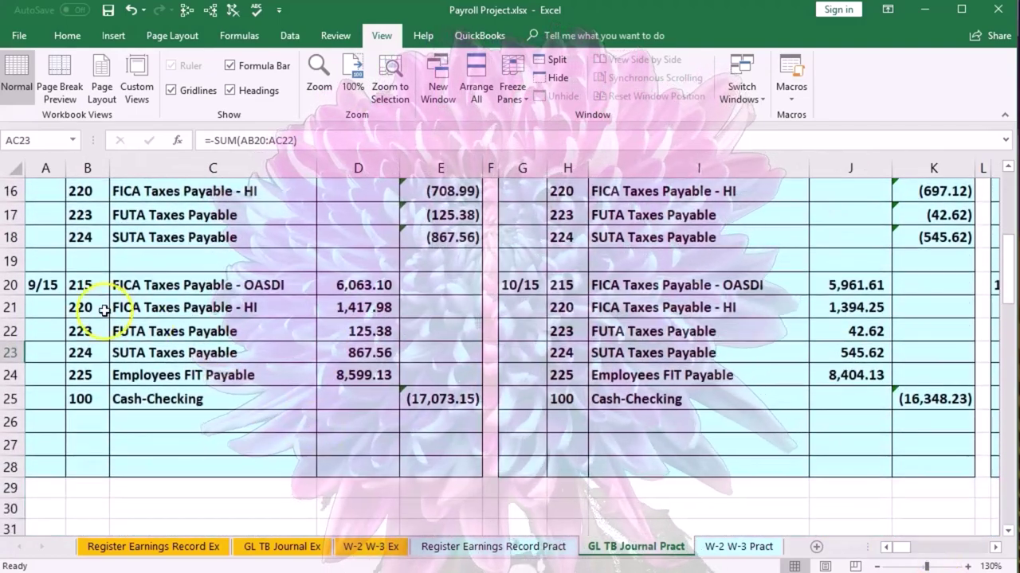
left_click_drag(46, 284, 239, 309)
left_click(461, 398)
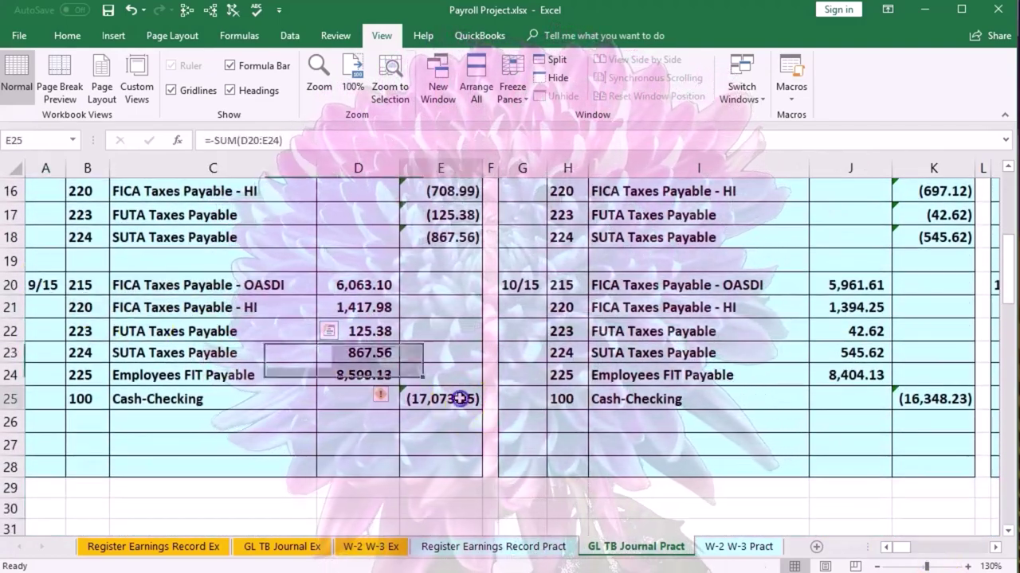
left_click_drag(288, 286, 283, 304)
left_click_drag(278, 347, 275, 385)
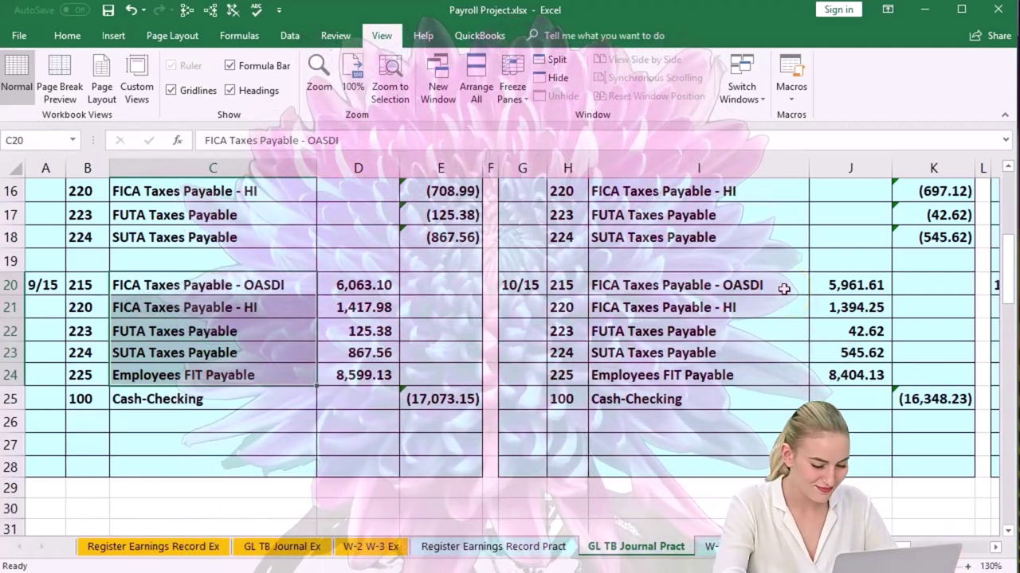
Compare the accounts in the 10/15 and 11/15 tax payment entries, checking which payments include FUTA Taxes Payable
left_click_drag(784, 289, 775, 364)
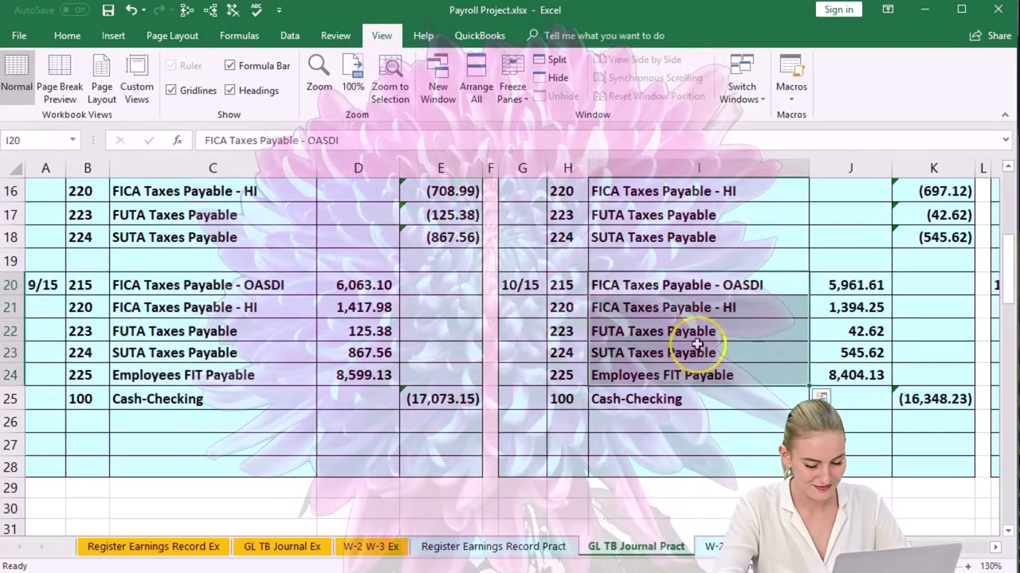
left_click_drag(739, 331, 850, 330)
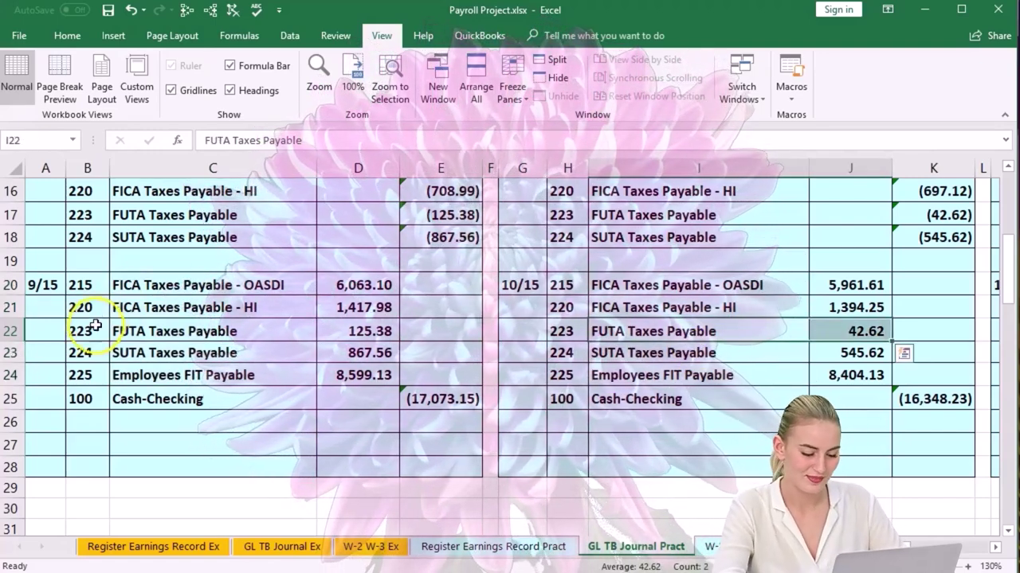
left_click_drag(98, 320, 162, 330)
scroll(995, 550, "right", 6)
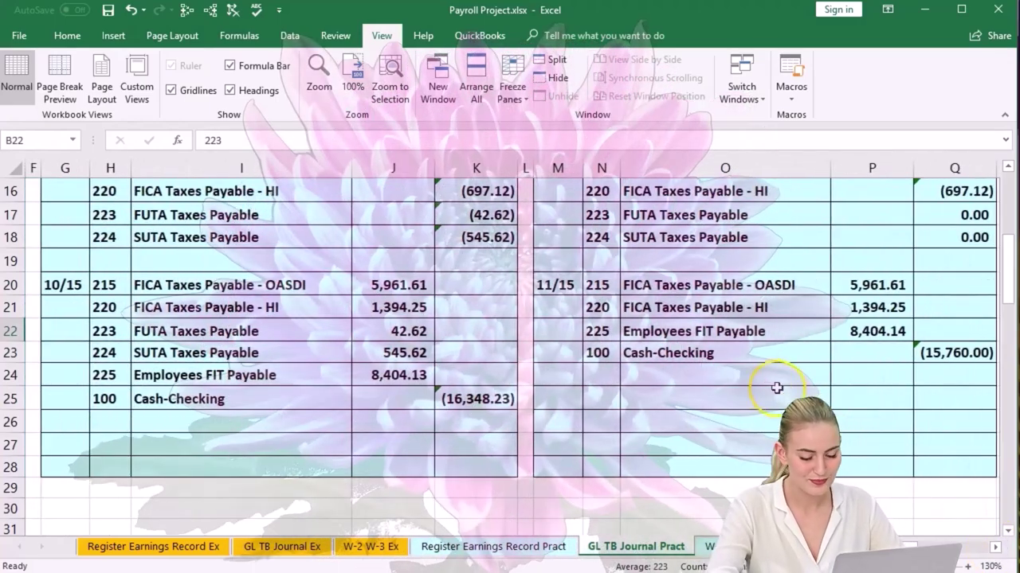
left_click(930, 349)
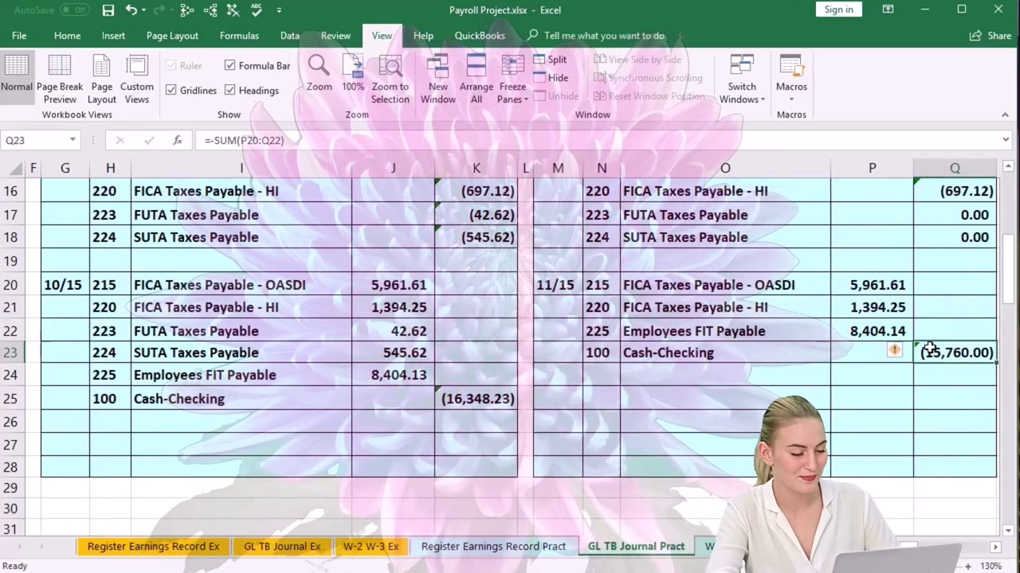
left_click_drag(797, 285, 805, 349)
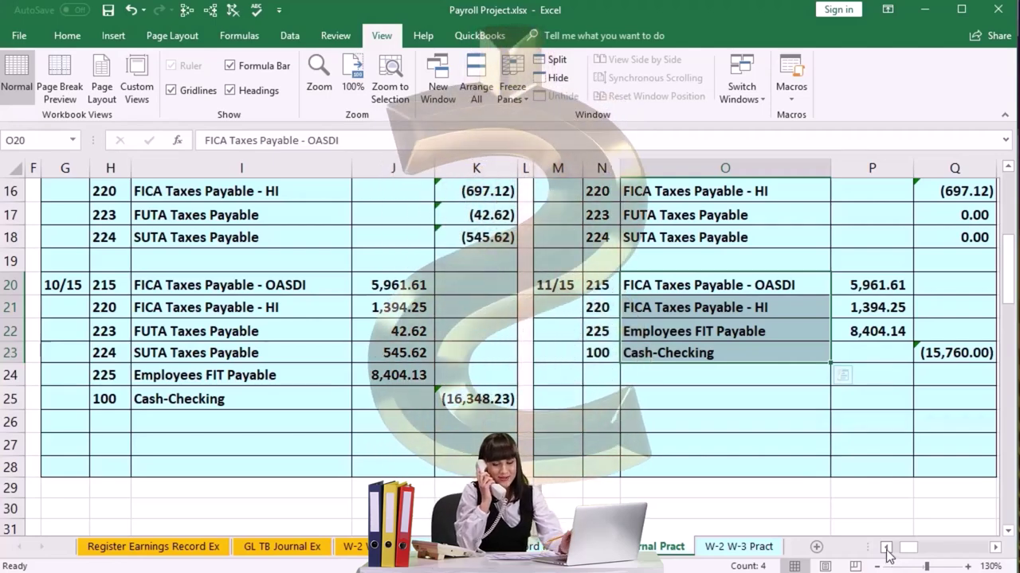
Sum the 9/15 and 10/15 FUTA payments in the journal and enter 168.00 on Form 940 line 13 as tax deposited
left_click(886, 549)
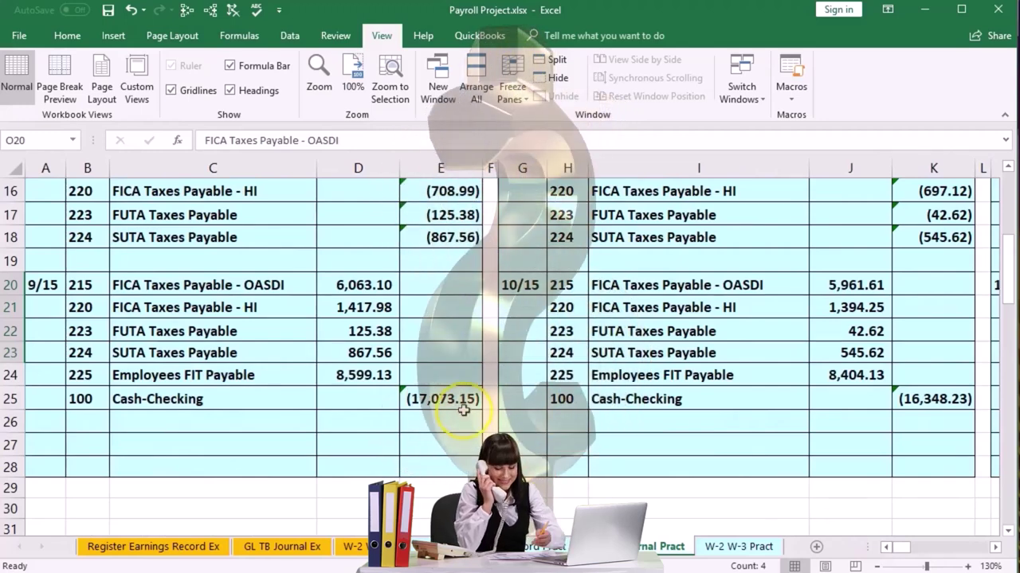
left_click(369, 336)
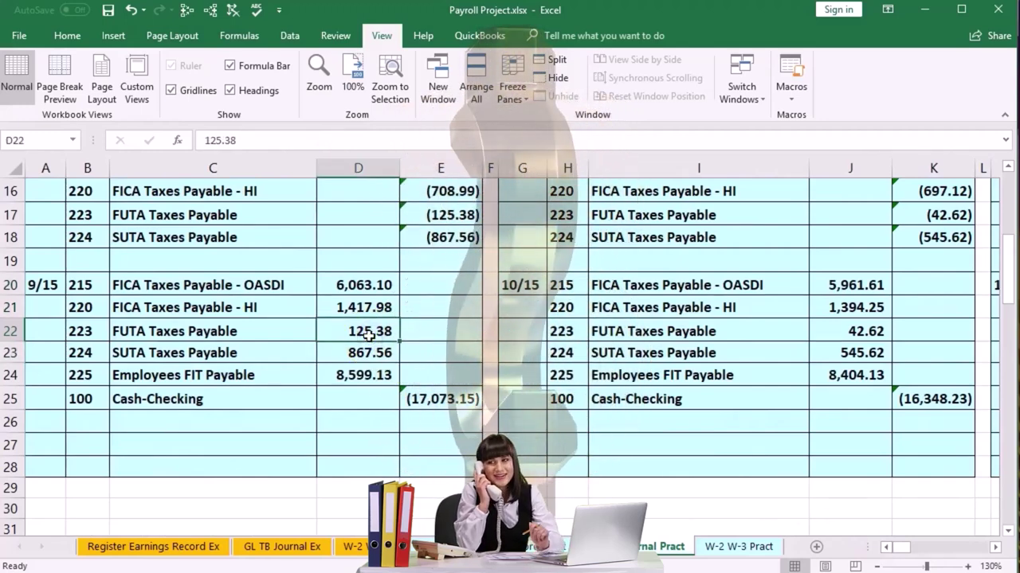
left_click(835, 331, "ctrl")
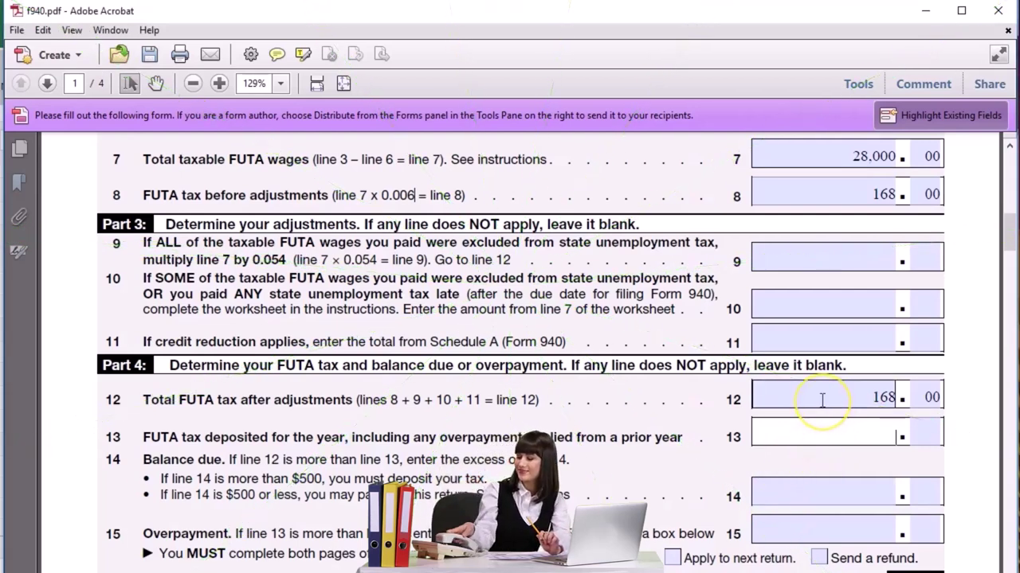
key("Tab")
type("0")
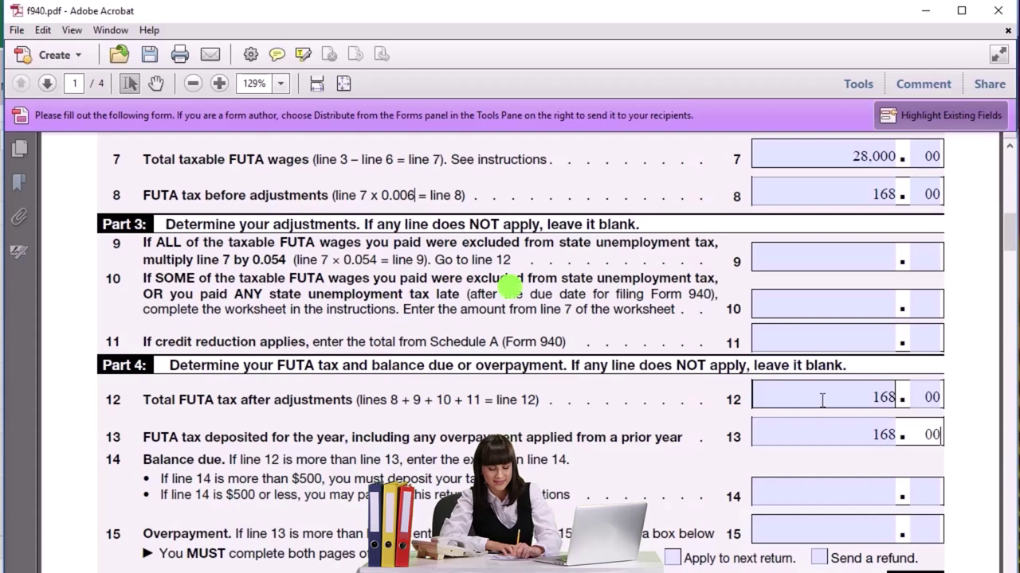
Highlight the amounts on lines 12 and 13 to compare the total FUTA tax with the tax deposited
left_click(822, 400)
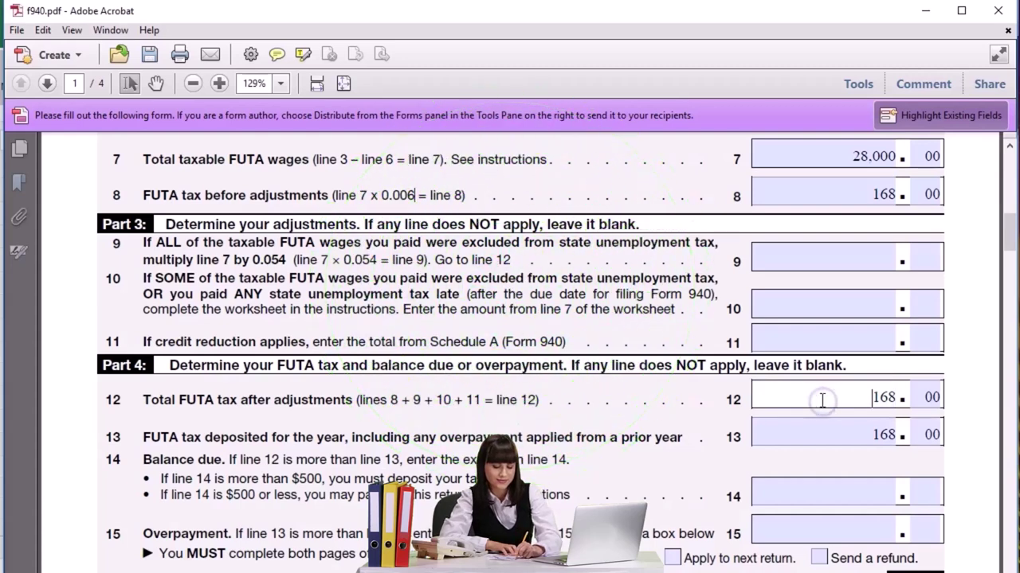
left_click(815, 402)
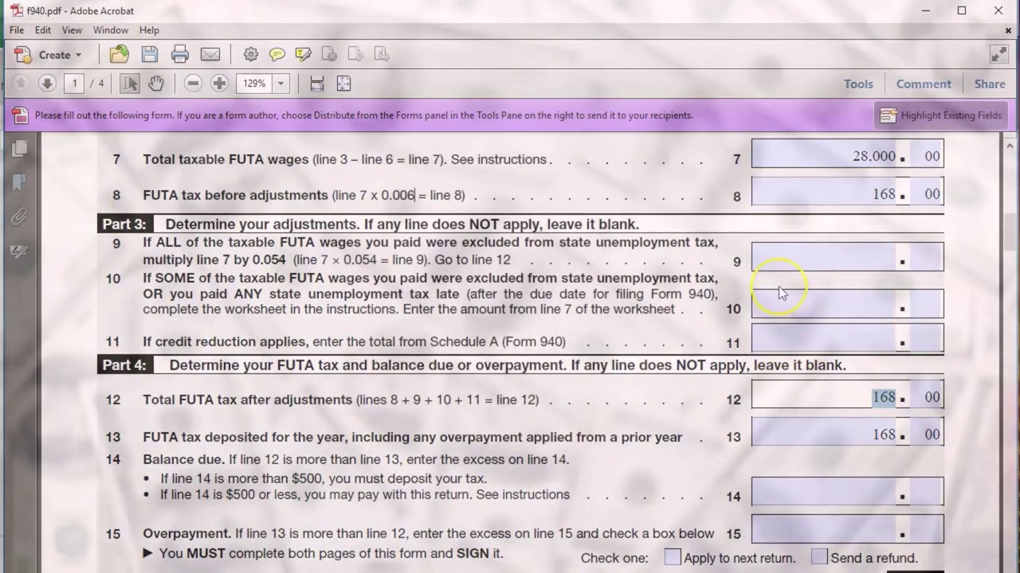
left_click(764, 435)
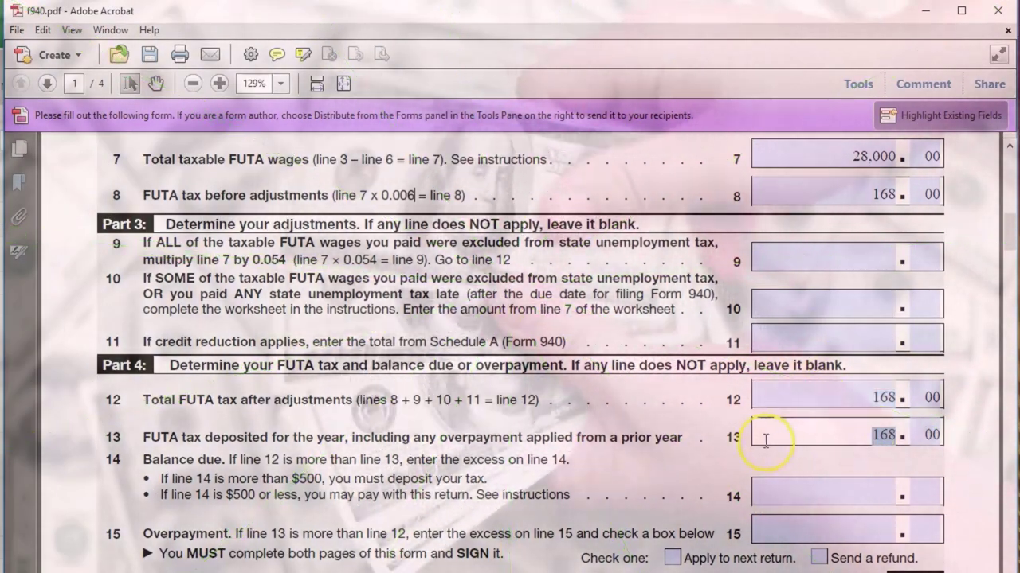
Enter 168.00 in Part 5 as the third-quarter liability on line 16c and as the year's total on line 17
scroll(766, 438, "down", 1)
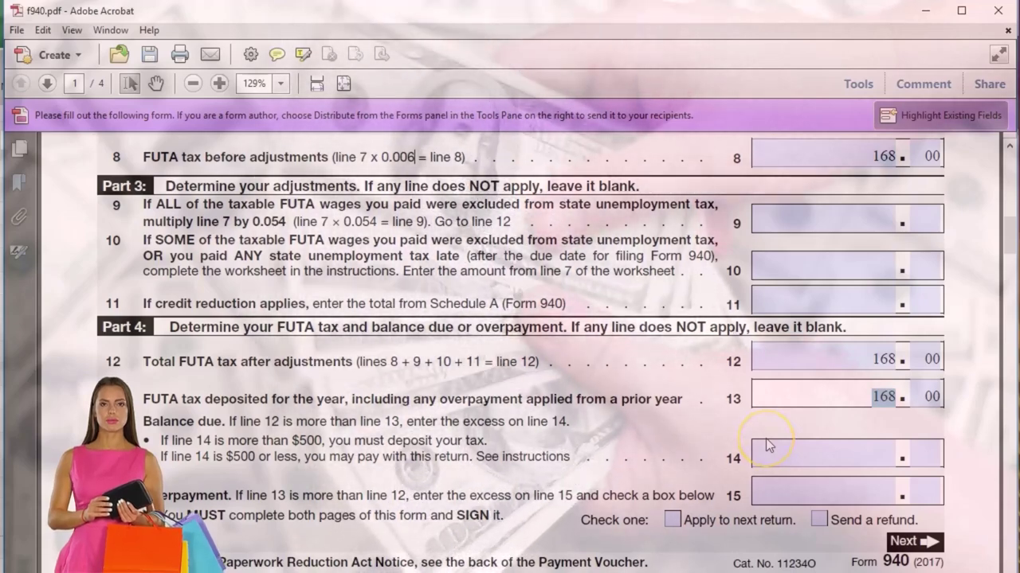
scroll(765, 438, "down", 1)
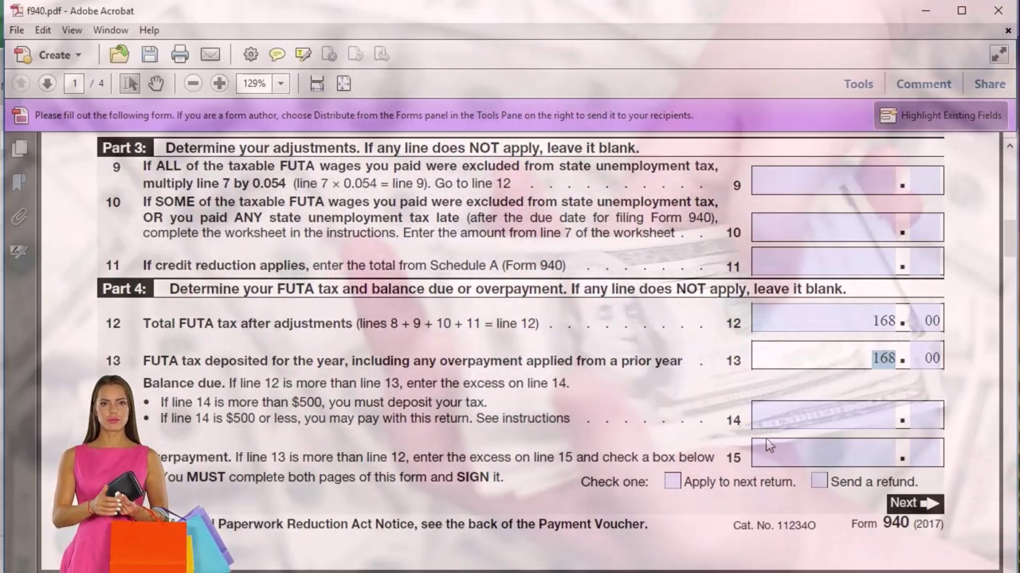
scroll(765, 438, "down", 2)
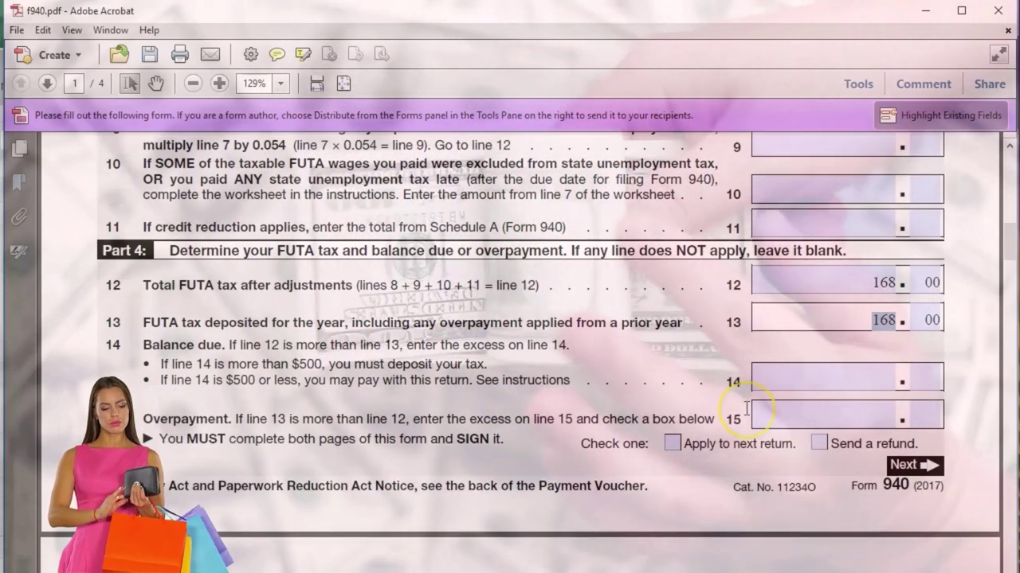
scroll(747, 408, "down", 7)
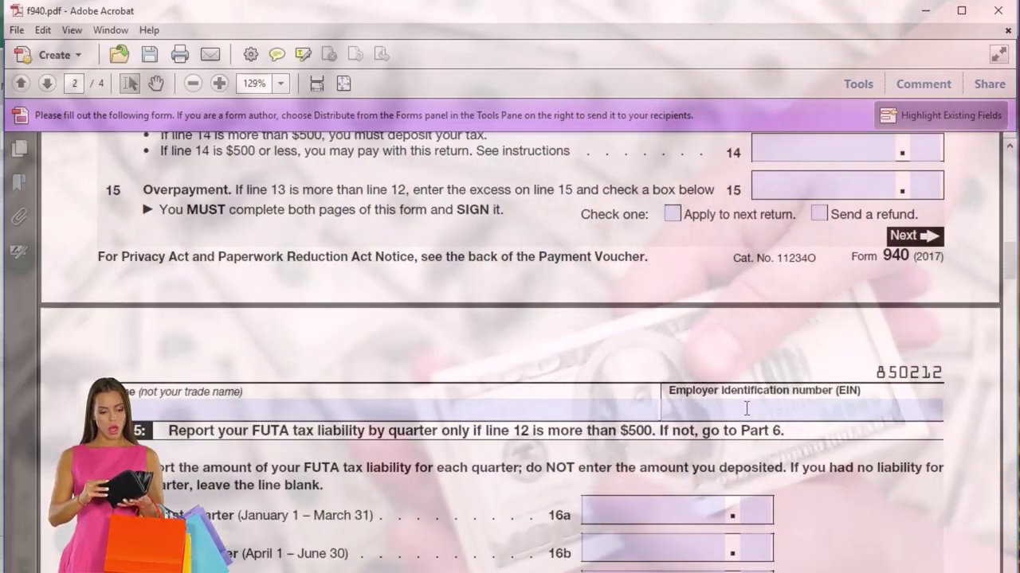
scroll(746, 409, "down", 3)
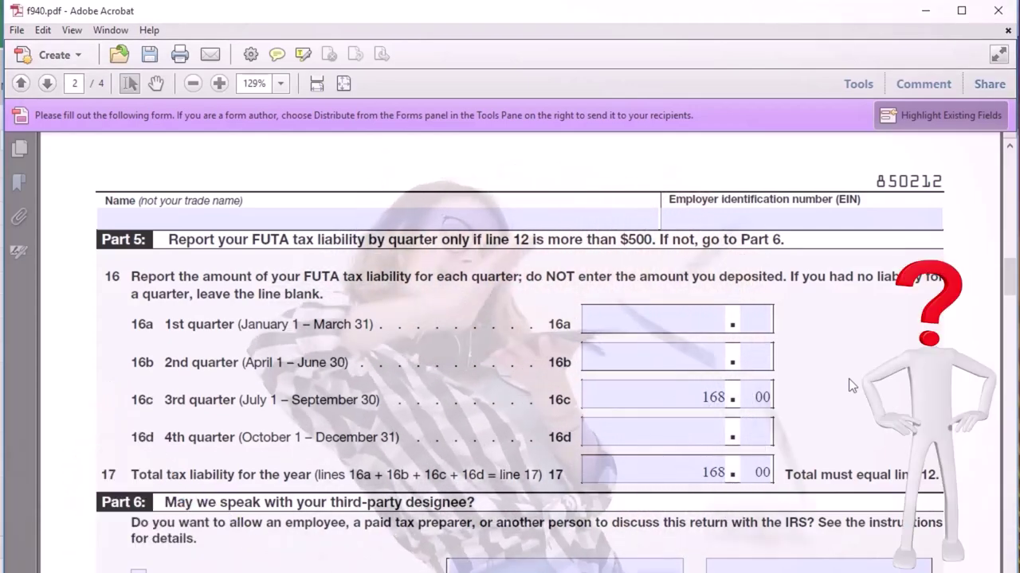
scroll(848, 378, "down", 1)
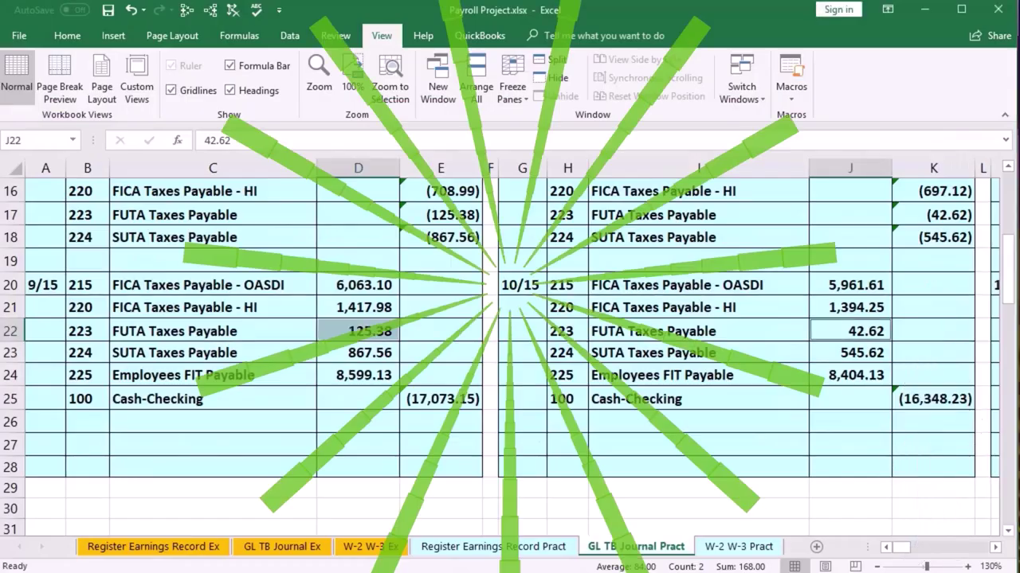
Review the 9/15 and 10/15 payment dates in the Excel journal against the quarter in which the FUTA liability arose
left_click(470, 427)
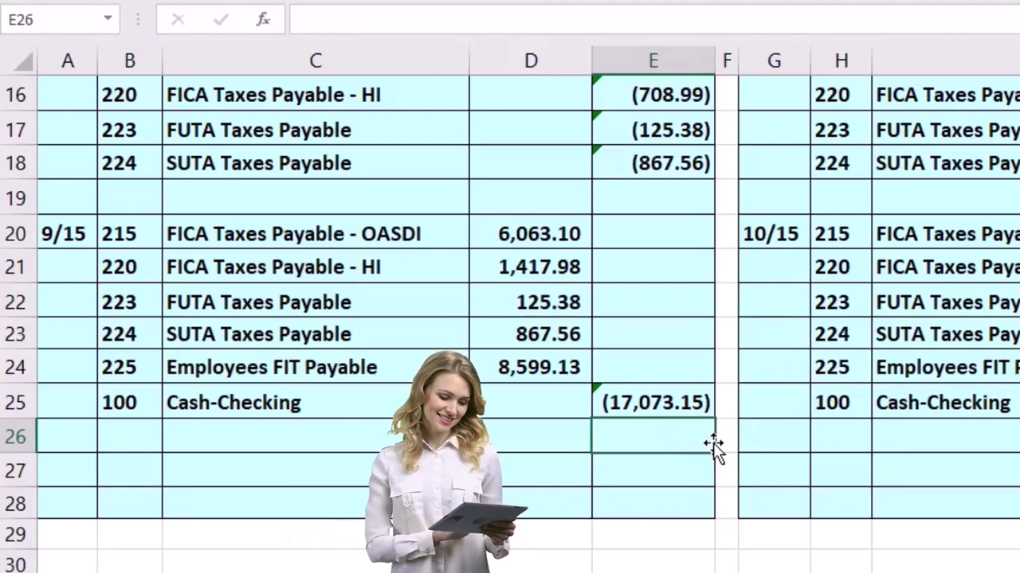
key("Right")
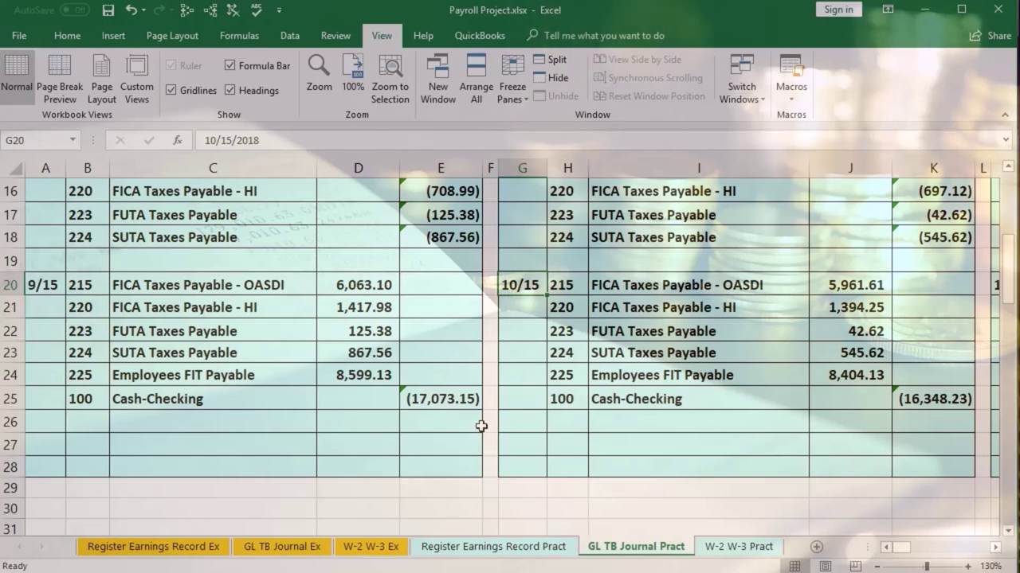
key("Down")
key("Down")
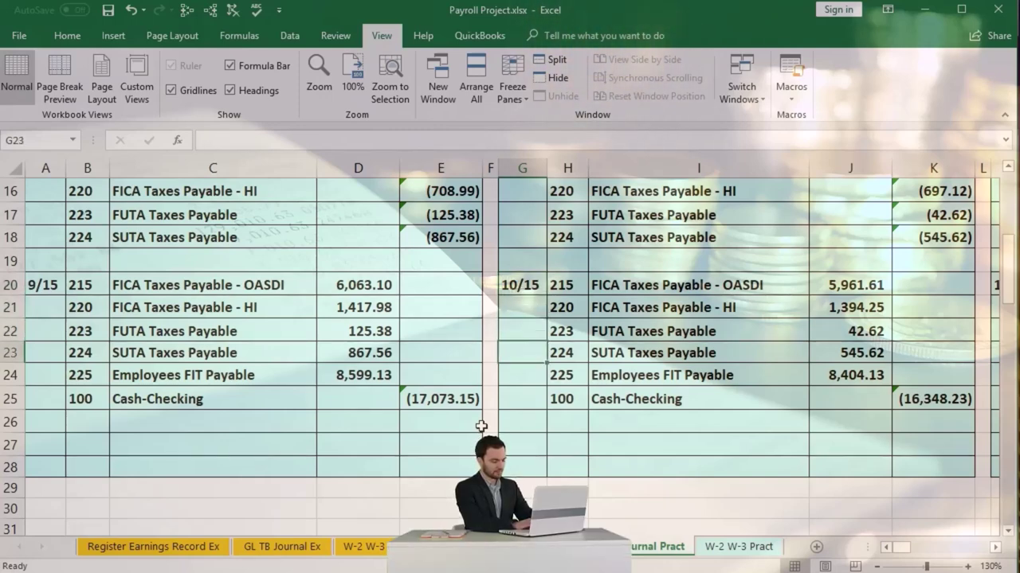
key("Left")
key("Left")
key("Left")
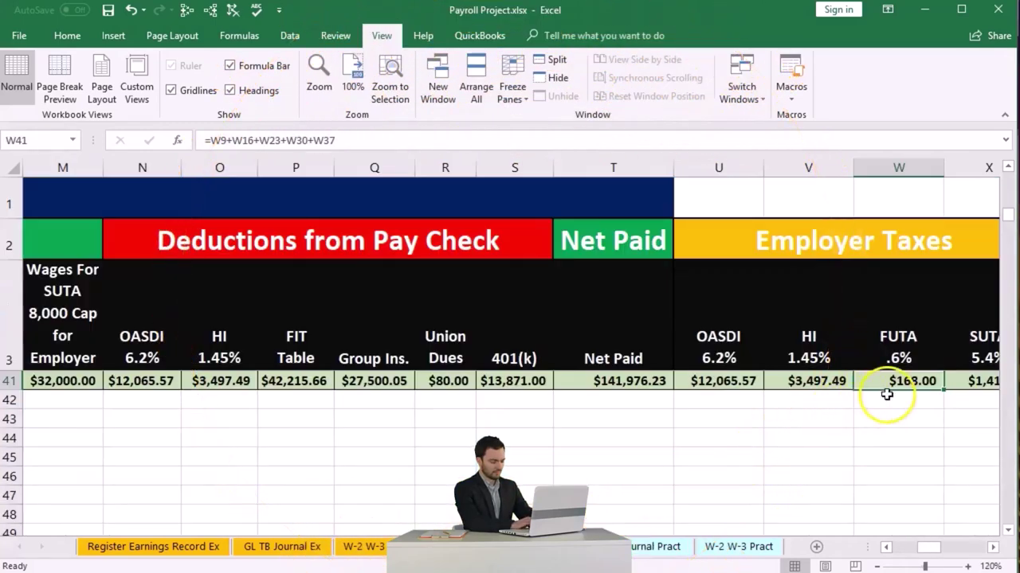
Check the quarterly FUTA subtotals above the yearly total in the payroll register, and return to Form 940 Parts 5 and 6
left_click(887, 396)
scroll(887, 394, "up", 1)
left_click(886, 398)
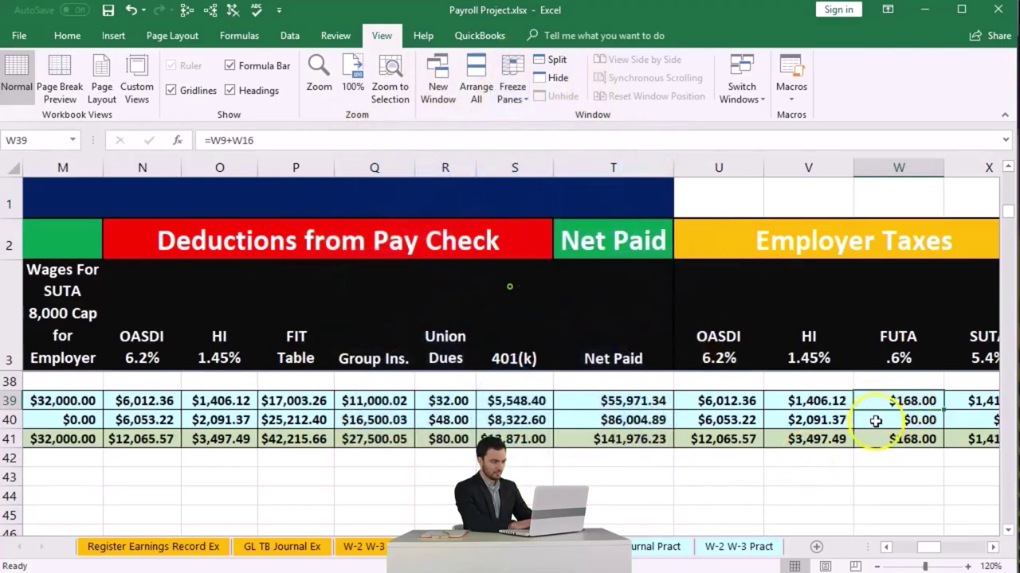
left_click(876, 420)
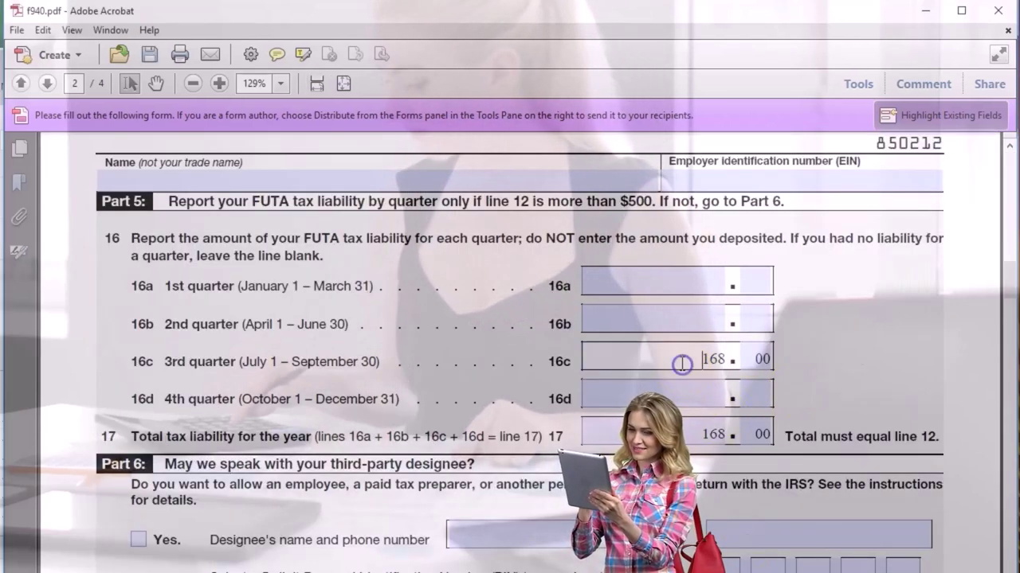
scroll(682, 363, "down", 1)
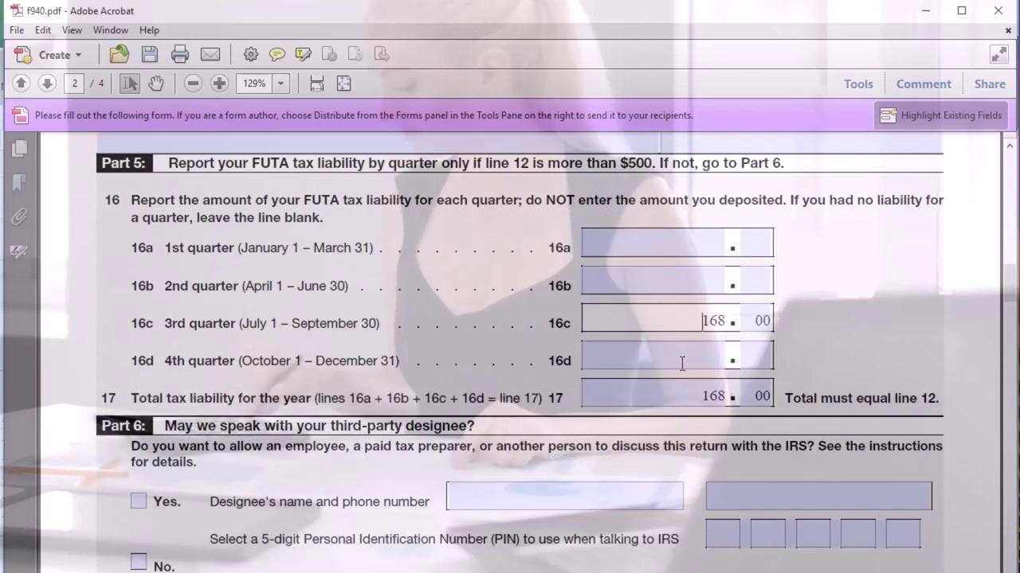